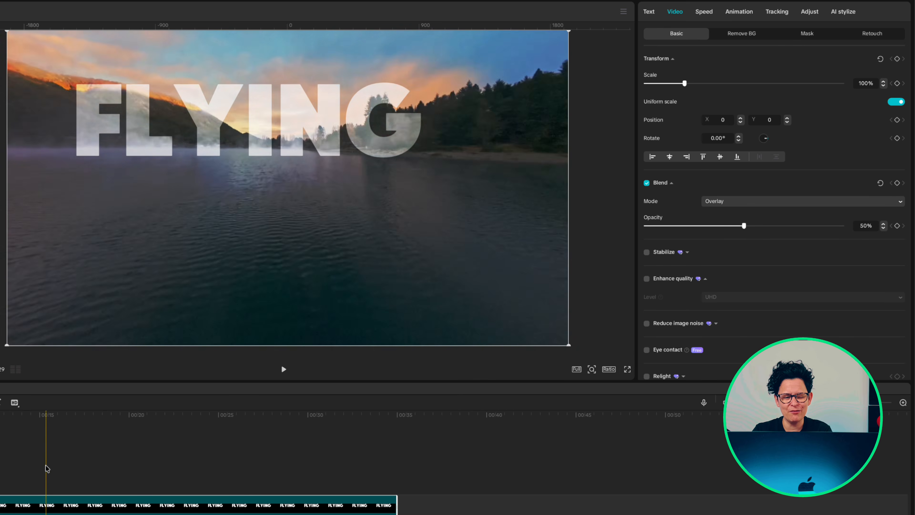
Apply an entrance animation to the FLYING title clip
{"action": "left_click", "coordinate": [738, 12]}
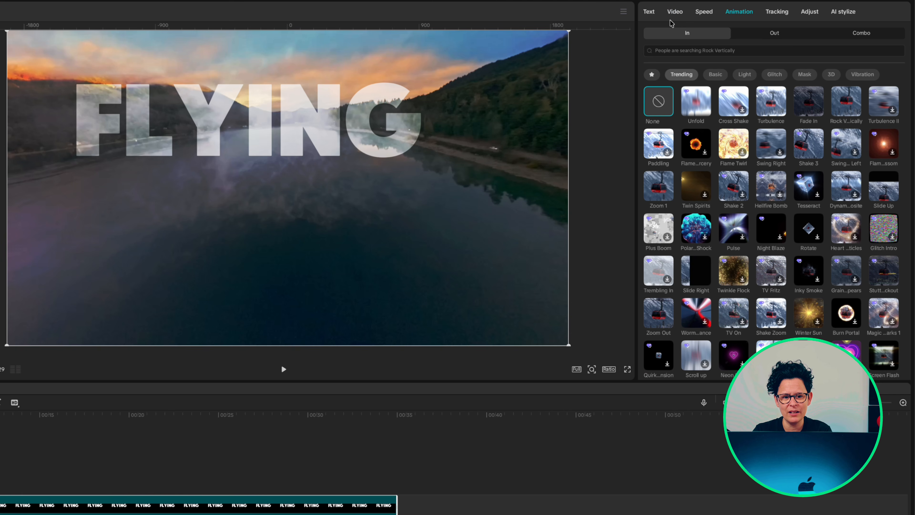
{"action": "left_click", "coordinate": [657, 188]}
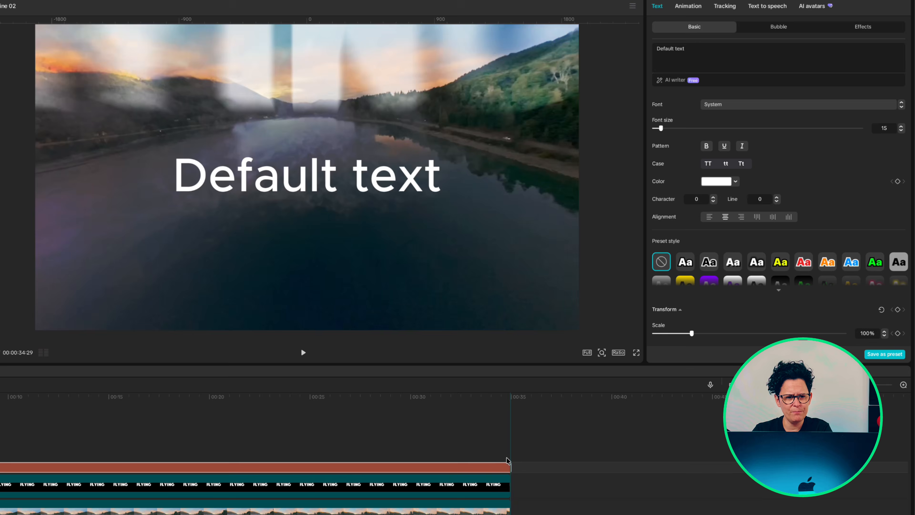
Change the default title text to OVER in the ZY Modern font and enlarge it to 214%, centred beneath FLYING
{"action": "type", "text": "OVER"}
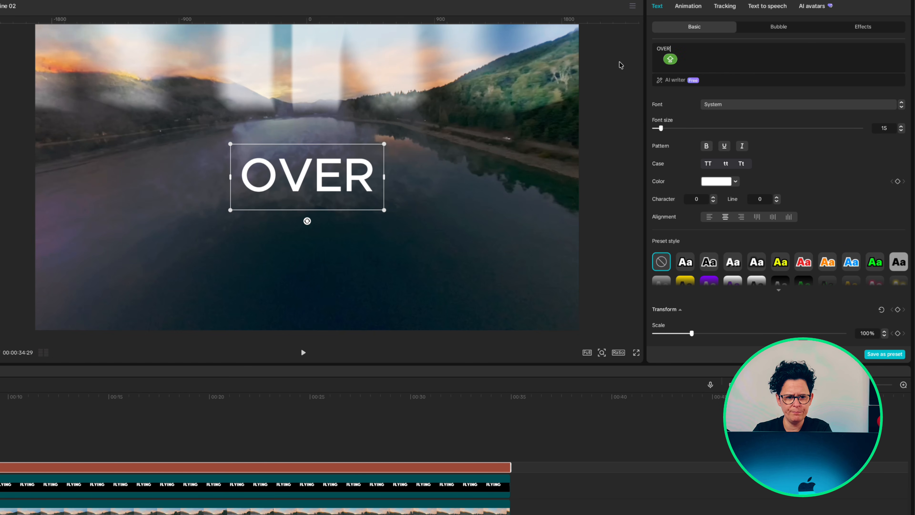
{"action": "left_click", "coordinate": [723, 105]}
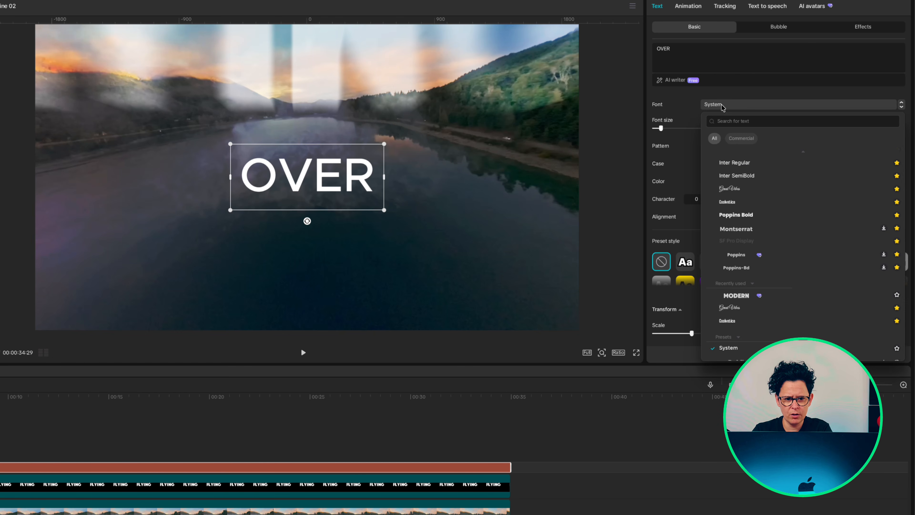
{"action": "left_click", "coordinate": [736, 310]}
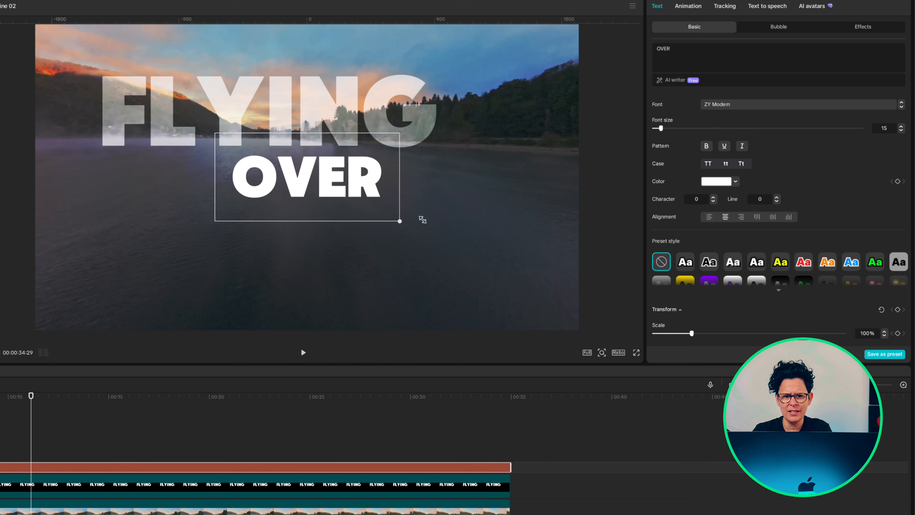
{"action": "left_click_drag", "start_coordinate": [422, 219], "coordinate": [503, 259]}
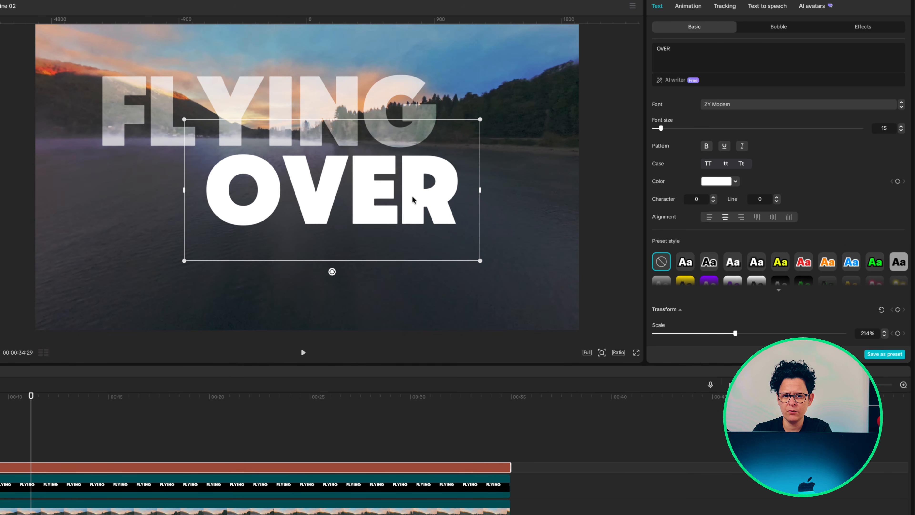
{"action": "left_click_drag", "start_coordinate": [413, 199], "coordinate": [385, 198]}
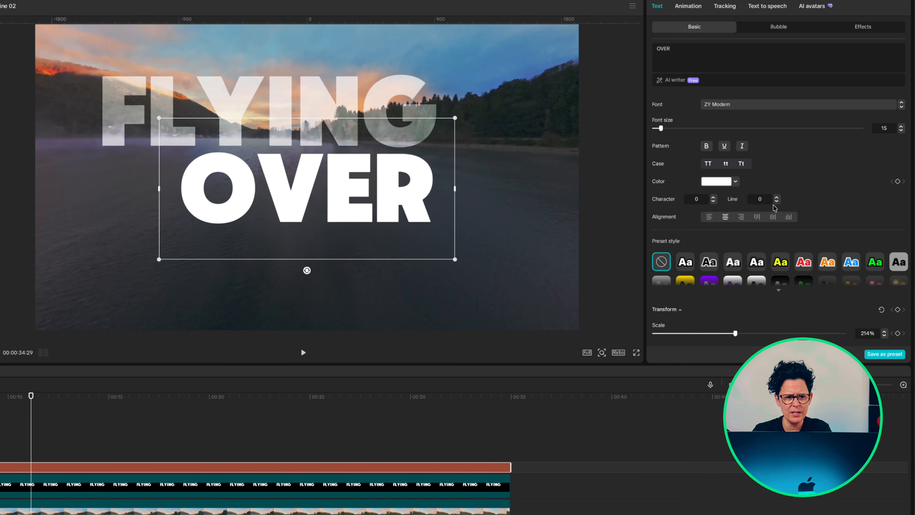
Style the OVER title with the green preset with black outline, changing its stroke to white with thickness 8
{"action": "scroll", "coordinate": [767, 234], "scroll_direction": "down", "scroll_amount": 5}
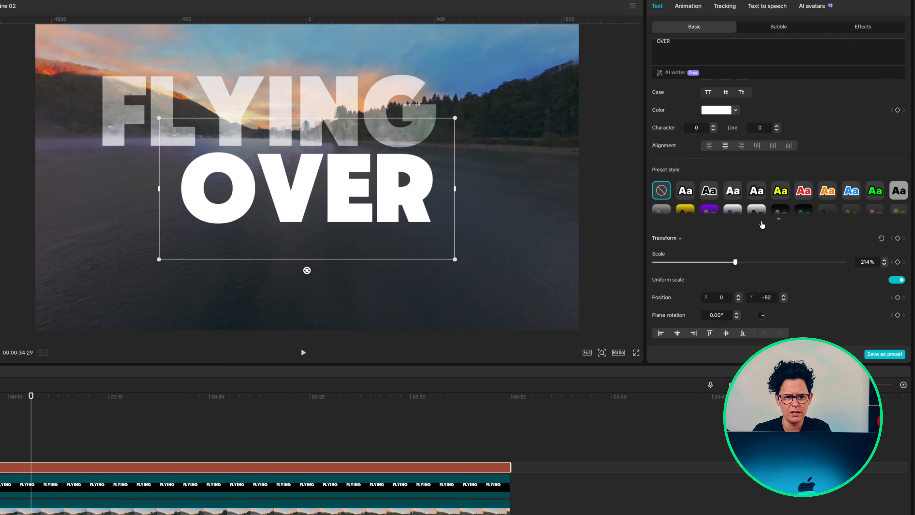
{"action": "left_click", "coordinate": [779, 218]}
{"action": "left_click", "coordinate": [875, 192]}
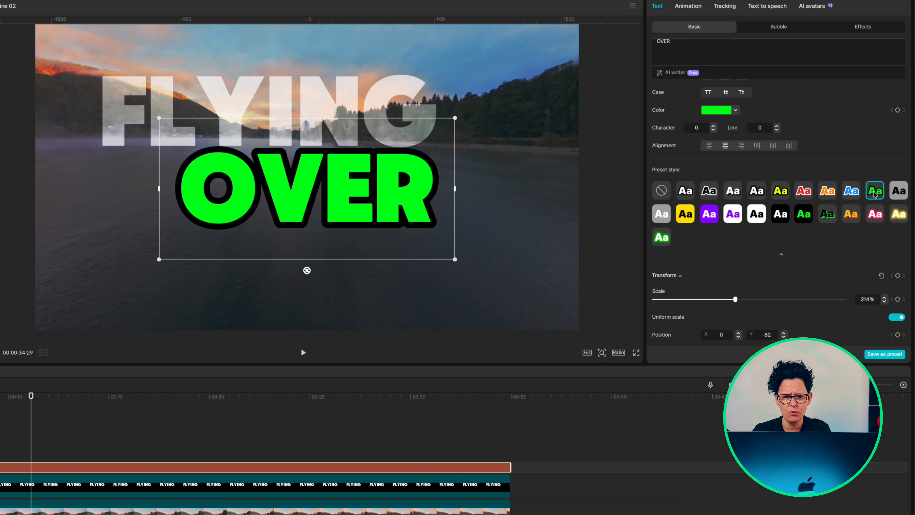
{"action": "scroll", "coordinate": [757, 216], "scroll_direction": "down", "scroll_amount": 10}
{"action": "left_click", "coordinate": [709, 195]}
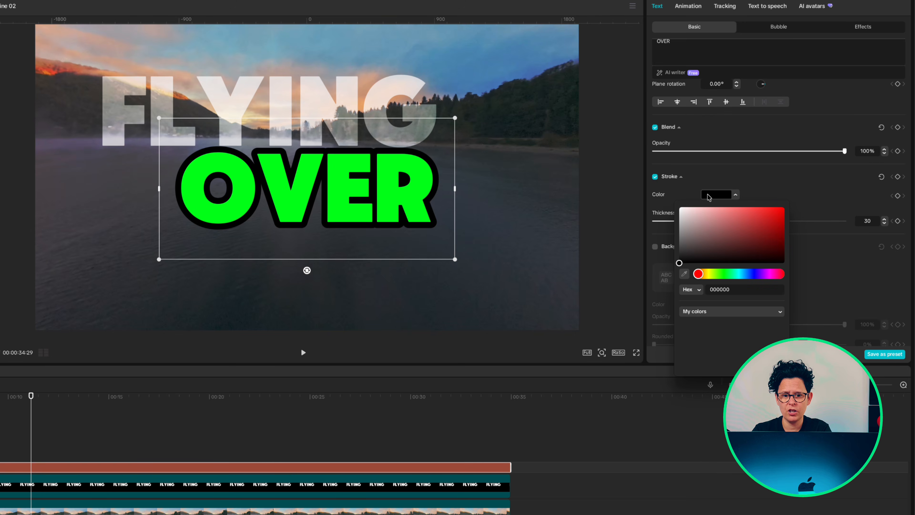
{"action": "mouse_move", "coordinate": [704, 230]}
{"action": "left_mouse_down"}
{"action": "mouse_move", "coordinate": [666, 213]}
{"action": "mouse_move", "coordinate": [684, 220]}
{"action": "mouse_move", "coordinate": [673, 222]}
{"action": "left_mouse_up"}
{"action": "left_click", "coordinate": [694, 180]}
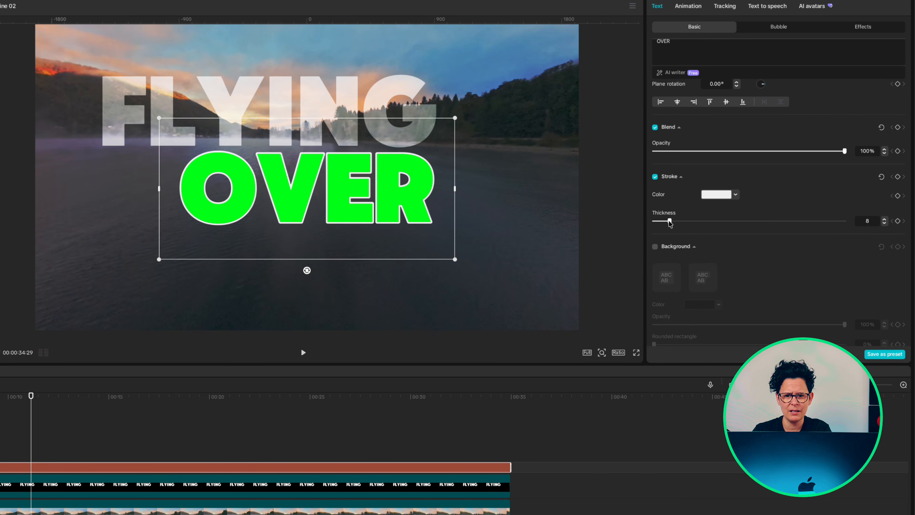
Convert the OVER title into a compound clip and remove its green fill with Chroma key
{"action": "right_click", "coordinate": [127, 487]}
{"action": "left_click", "coordinate": [168, 514]}
{"action": "left_click", "coordinate": [682, 6]}
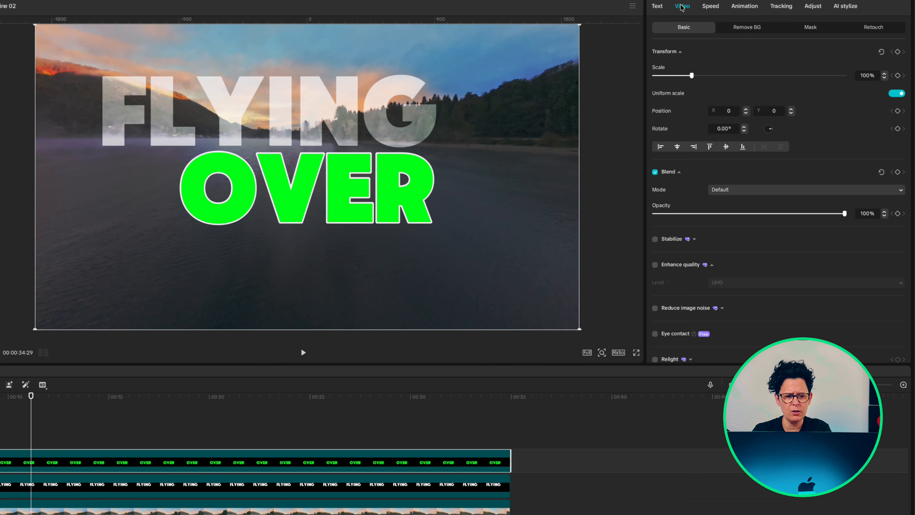
{"action": "left_click", "coordinate": [742, 29]}
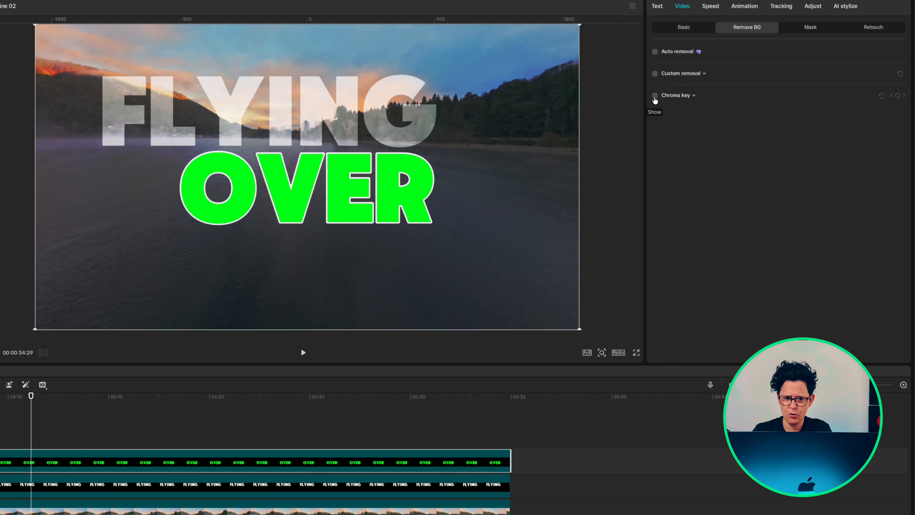
{"action": "left_click", "coordinate": [422, 167]}
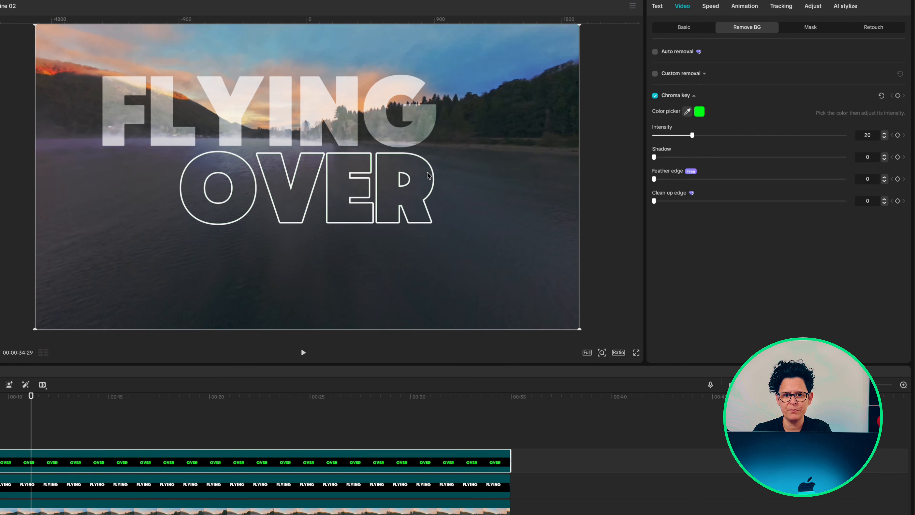
Apply an animation to the outlined OVER compound clip
{"action": "left_click", "coordinate": [744, 6]}
{"action": "left_click", "coordinate": [854, 93]}
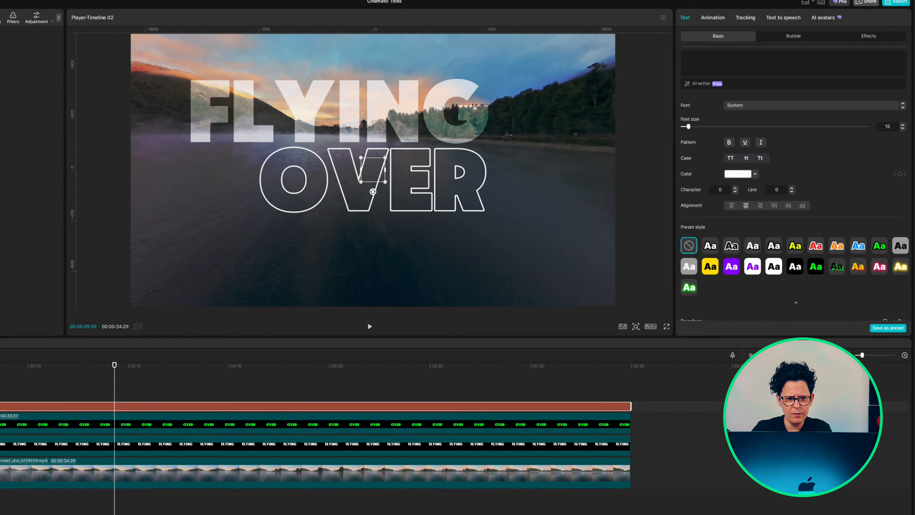
Set the third title's text to River in the Great Vibes font with the light blue colour A6C6E6
{"action": "type", "text": "River"}
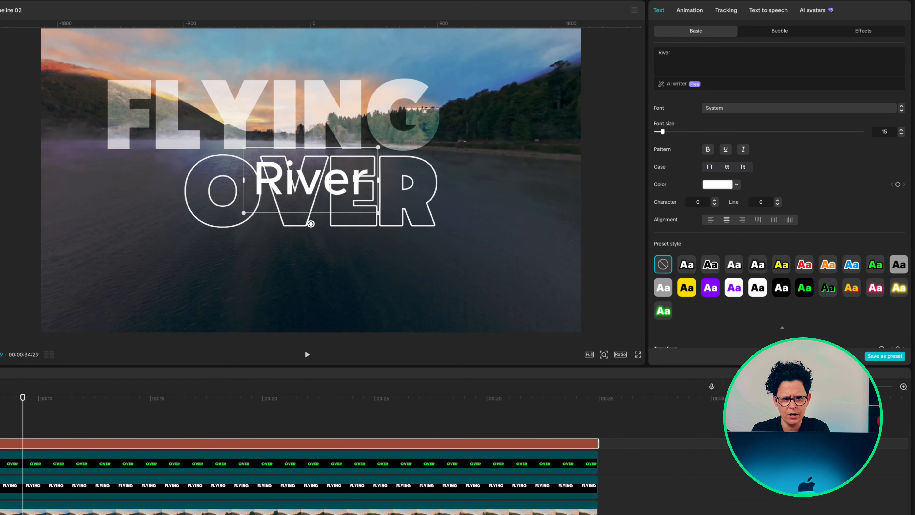
{"action": "left_click", "coordinate": [709, 110]}
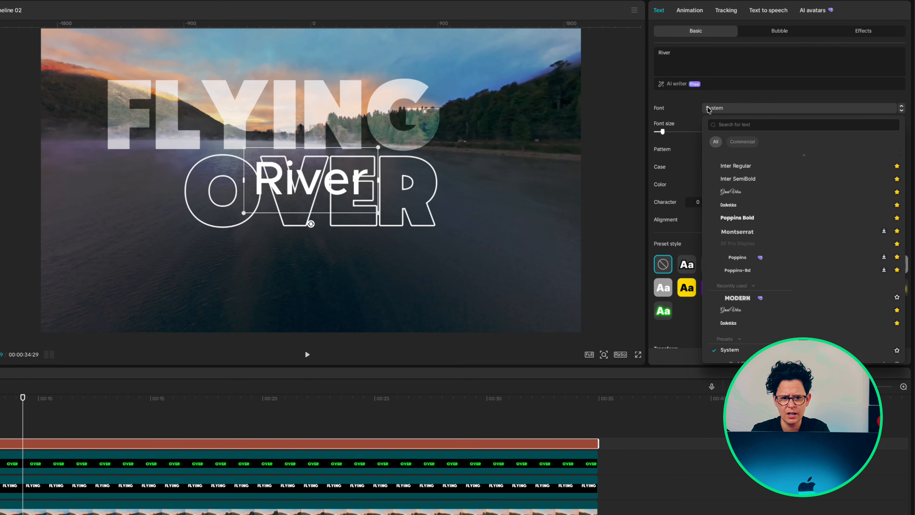
{"action": "left_click", "coordinate": [731, 192]}
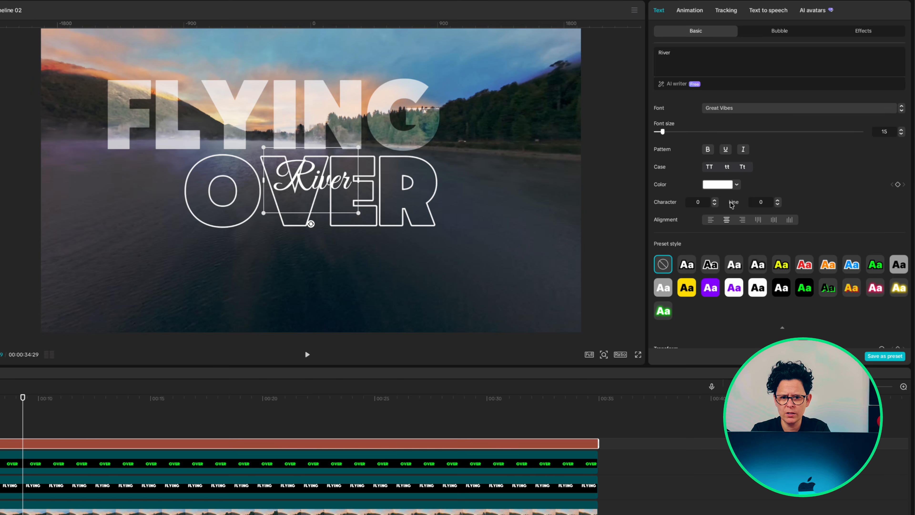
{"action": "left_click", "coordinate": [718, 184]}
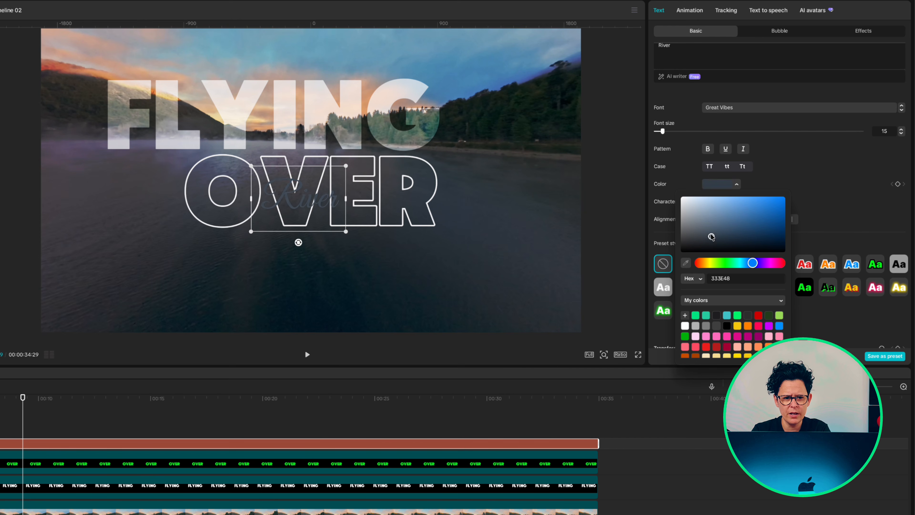
{"action": "left_click_drag", "start_coordinate": [711, 239], "coordinate": [711, 204]}
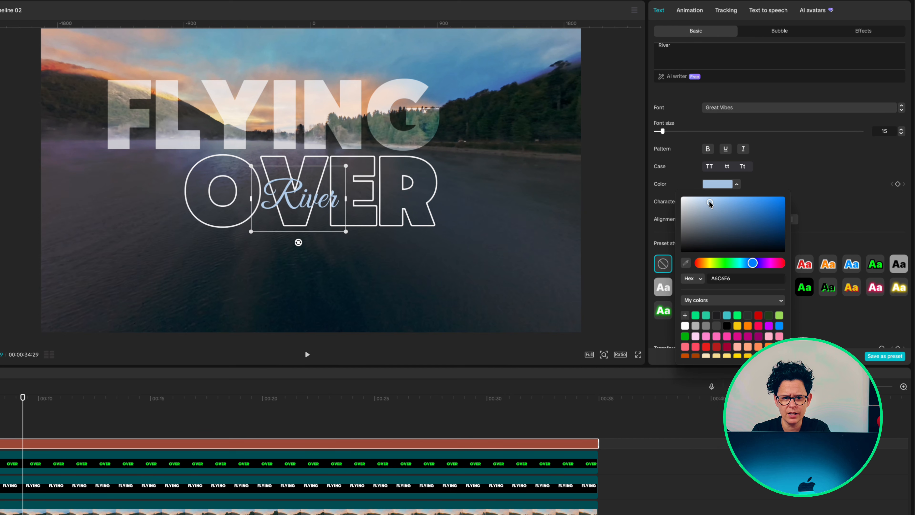
Move the River title to the lower right of OVER, overlapping the R slightly, and enlarge it a little
{"action": "left_click_drag", "start_coordinate": [287, 198], "coordinate": [434, 249]}
{"action": "left_click_drag", "start_coordinate": [493, 282], "coordinate": [499, 287]}
{"action": "mouse_move", "coordinate": [453, 261]}
{"action": "left_mouse_down"}
{"action": "mouse_move", "coordinate": [465, 261]}
{"action": "mouse_move", "coordinate": [462, 253]}
{"action": "left_mouse_up"}
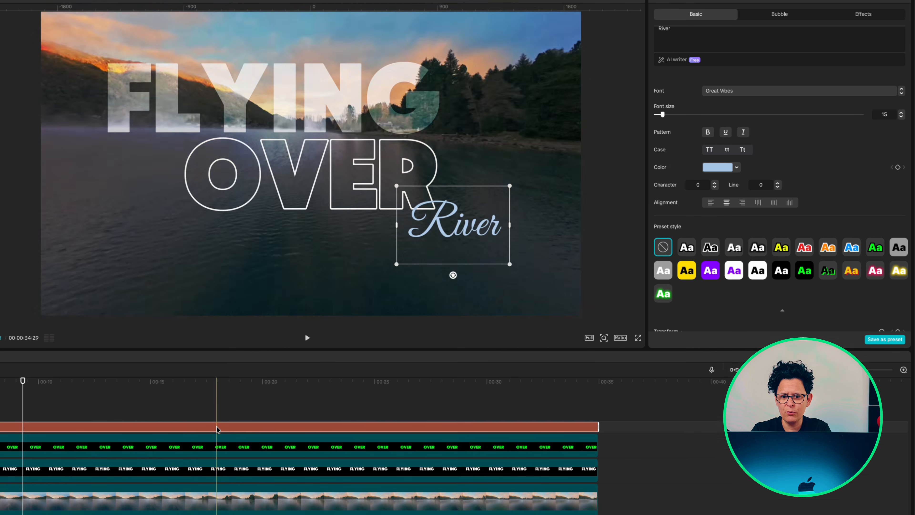
Convert the River title into a compound clip and apply the Player 3 video effect to it
{"action": "right_click", "coordinate": [218, 444]}
{"action": "left_click", "coordinate": [284, 451]}
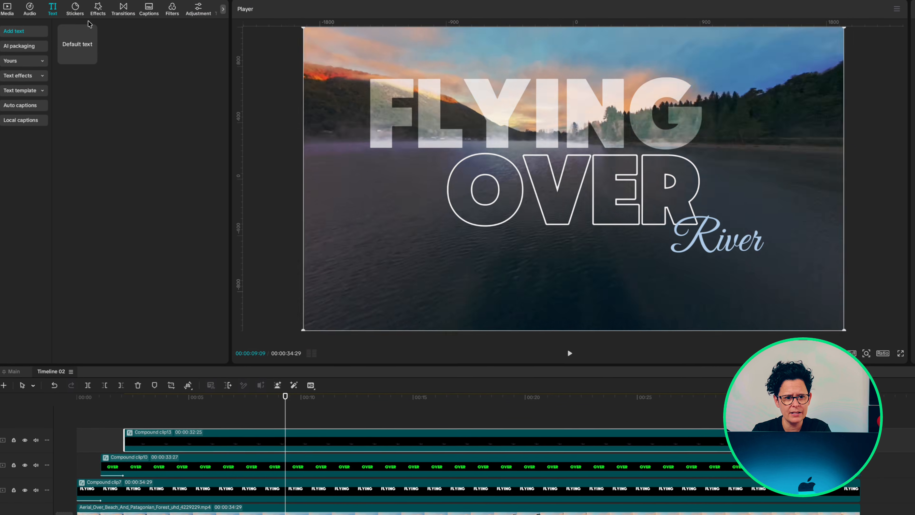
{"action": "left_click", "coordinate": [98, 7]}
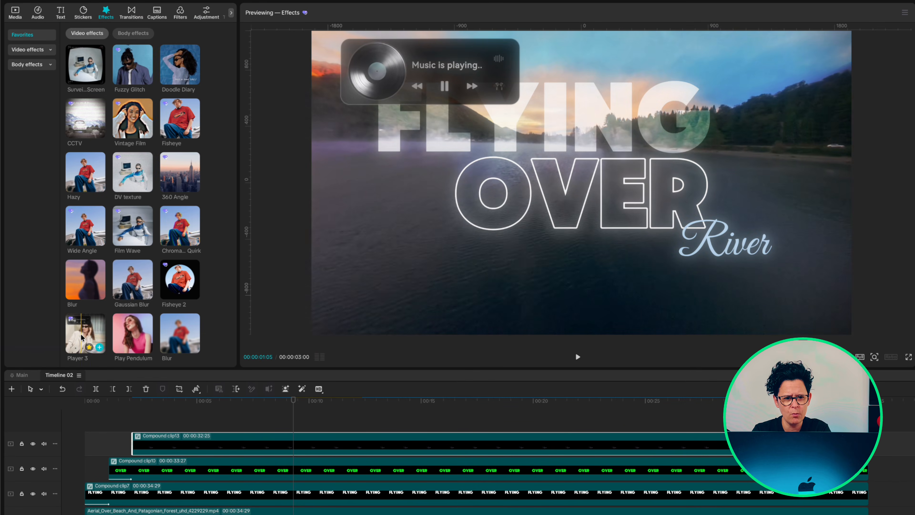
{"action": "left_click_drag", "start_coordinate": [77, 330], "coordinate": [208, 435]}
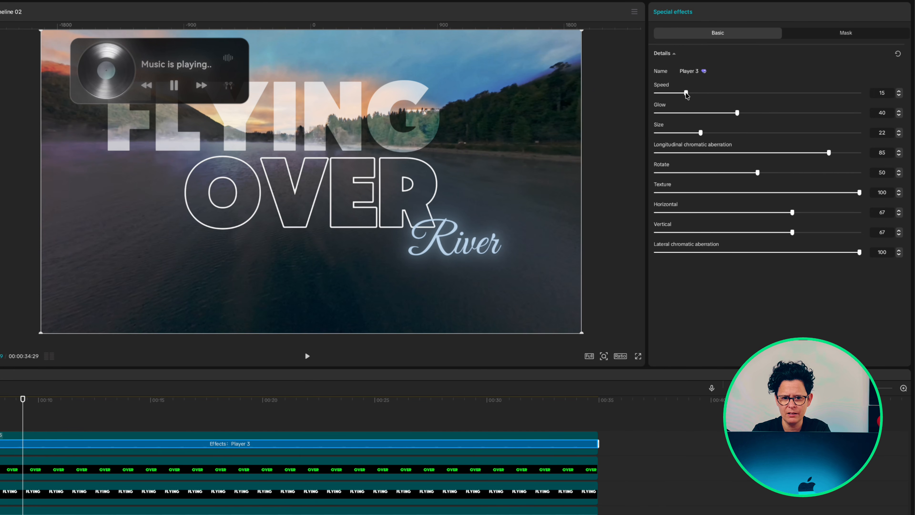
Lower the Player 3 effect's Glow to 30 and its Texture to the minimum, and play back the title sequence
{"action": "left_click_drag", "start_coordinate": [737, 113], "coordinate": [724, 113]}
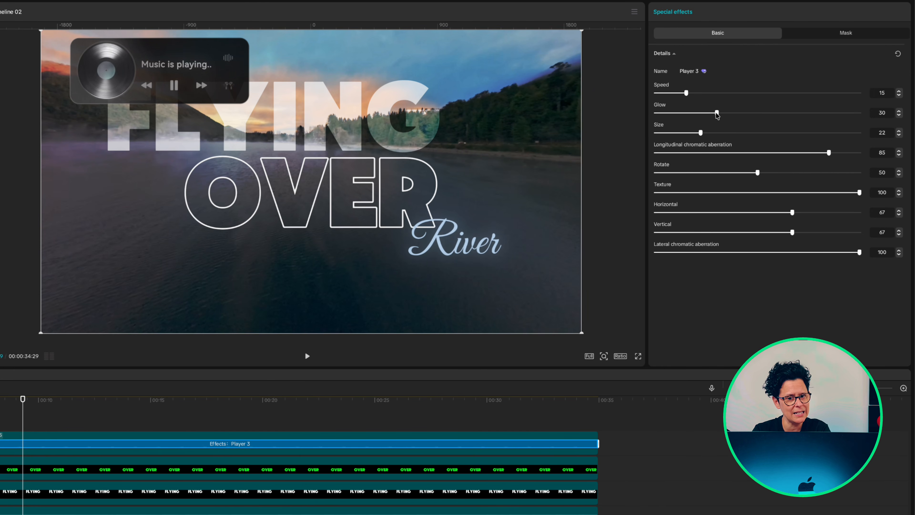
{"action": "left_click_drag", "start_coordinate": [859, 192], "coordinate": [650, 197]}
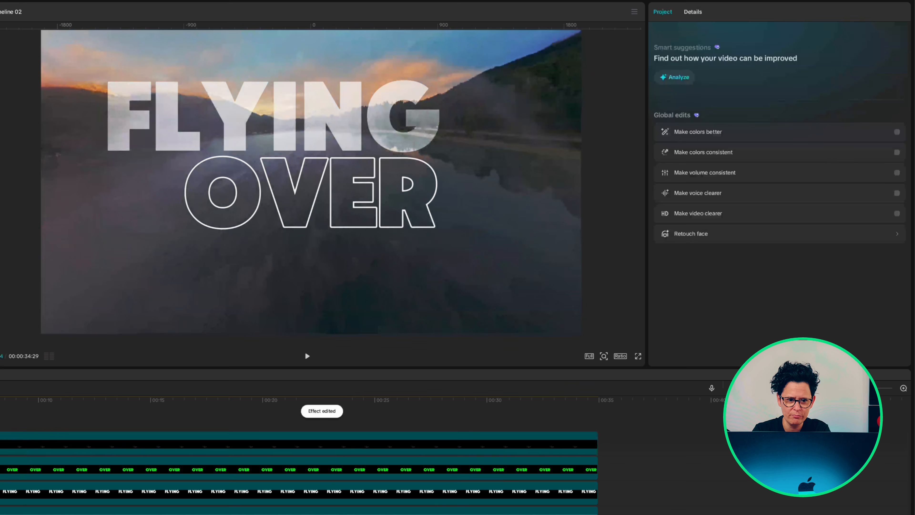
{"action": "left_click", "coordinate": [306, 354]}
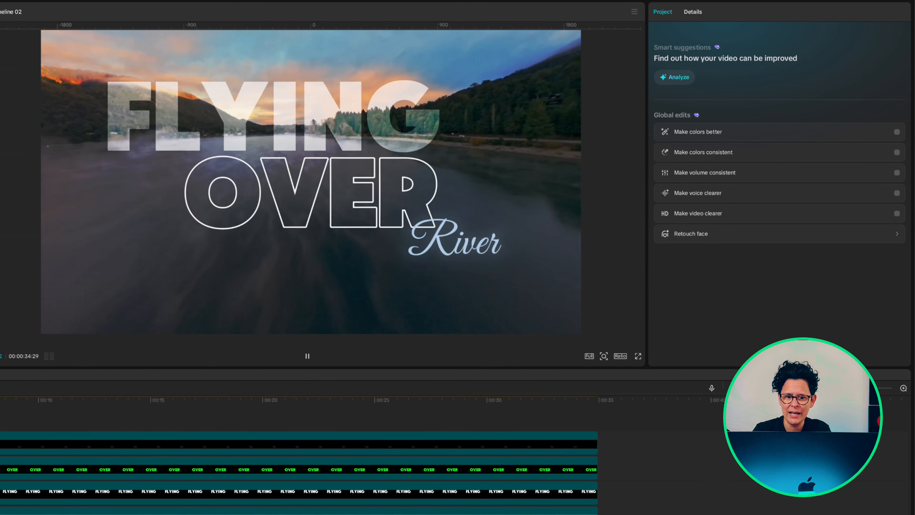
{"action": "key", "text": "space"}
{"action": "key", "text": "space"}
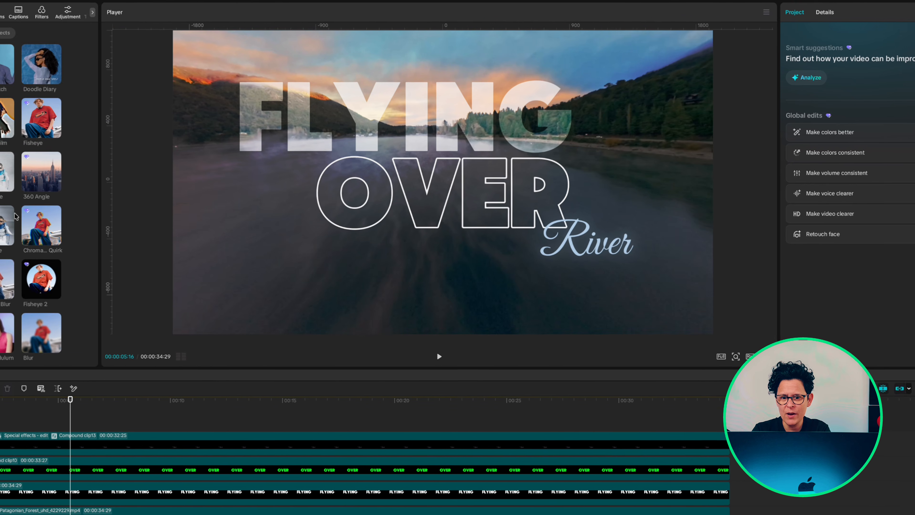
Add the Play Pendulum effect to the River clip with Strength 10, Twist 5, Speed 5 and Sharpen about 23, and preview it
{"action": "scroll", "coordinate": [16, 217], "scroll_direction": "down", "scroll_amount": 2}
{"action": "mouse_move", "coordinate": [117, 281]}
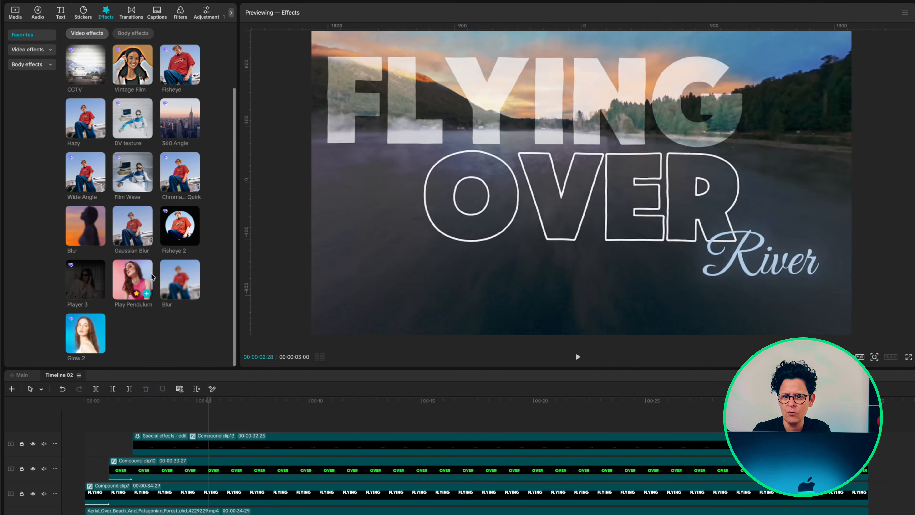
{"action": "left_click_drag", "start_coordinate": [117, 280], "coordinate": [292, 443]}
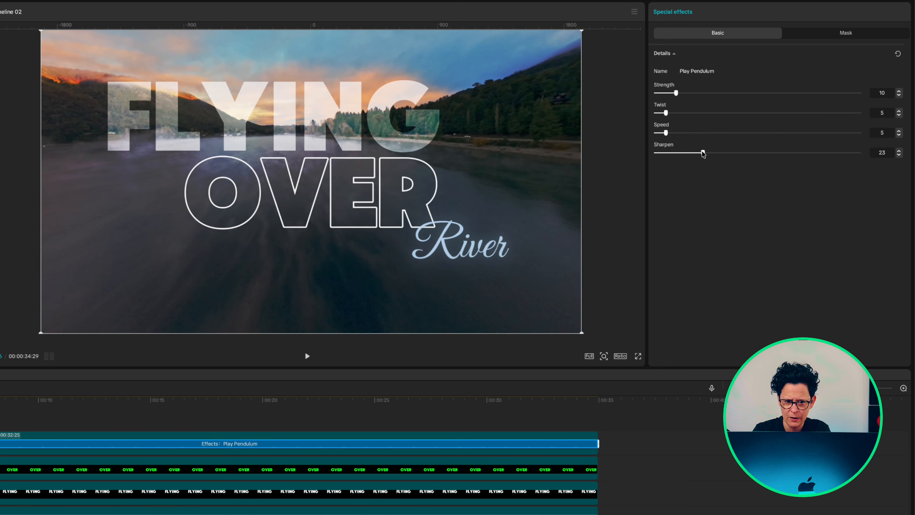
{"action": "left_click_drag", "start_coordinate": [702, 151], "coordinate": [705, 151]}
{"action": "key", "text": "space"}
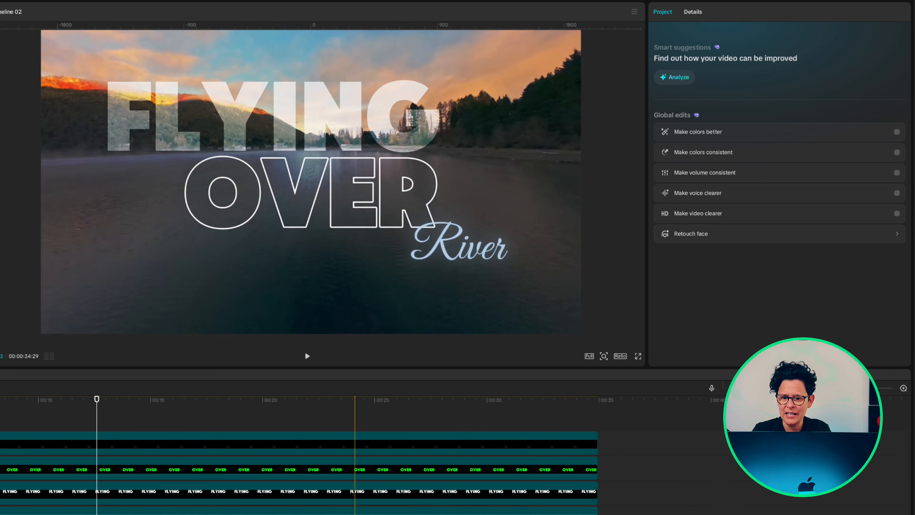
Duplicate the pier video onto a track above the original and remove the copy's background with Auto removal
{"action": "key", "text": "ctrl+a"}
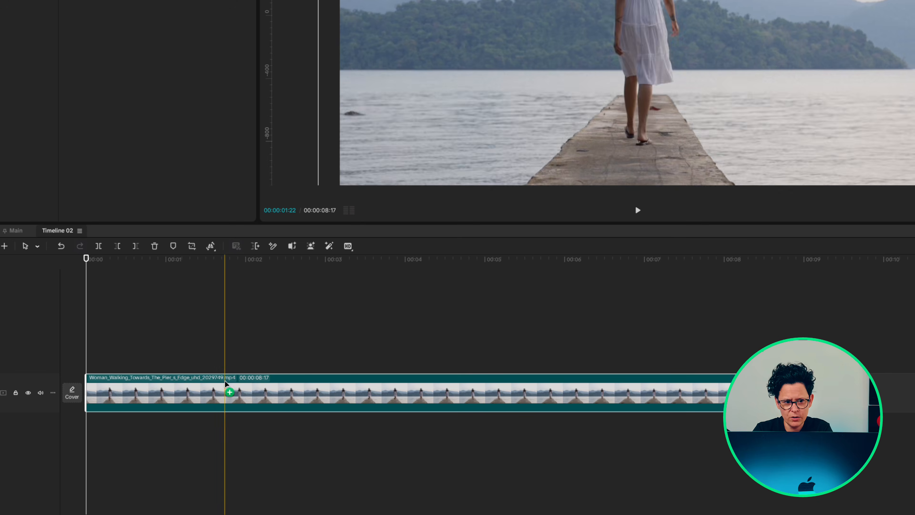
{"action": "key", "text": "ctrl+v"}
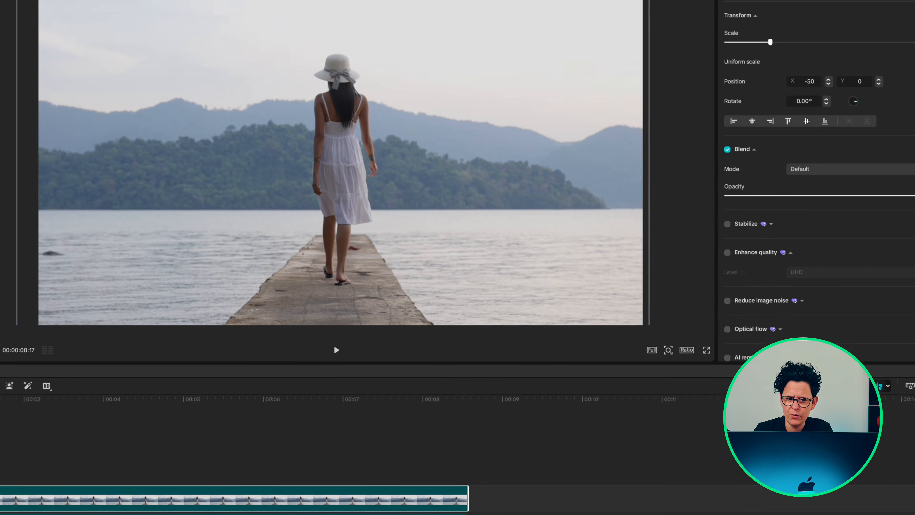
{"action": "left_click", "coordinate": [729, 36]}
{"action": "left_click", "coordinate": [625, 63]}
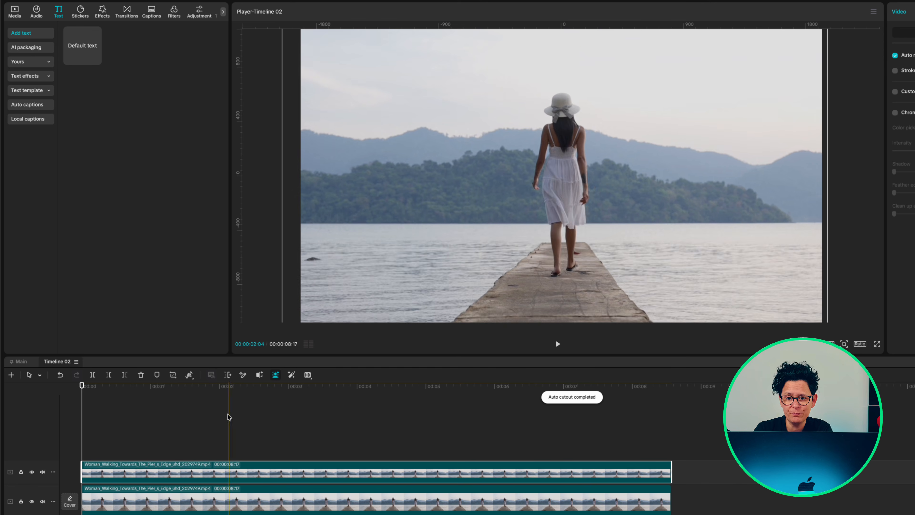
Place a text layer between the two pier video clips and set its text to CHASING
{"action": "mouse_move", "coordinate": [484, 189]}
{"action": "left_mouse_down"}
{"action": "mouse_move", "coordinate": [425, 196]}
{"action": "mouse_move", "coordinate": [484, 189]}
{"action": "left_mouse_up"}
{"action": "left_click_drag", "start_coordinate": [108, 455], "coordinate": [109, 489]}
{"action": "type", "text": "CHASING"}
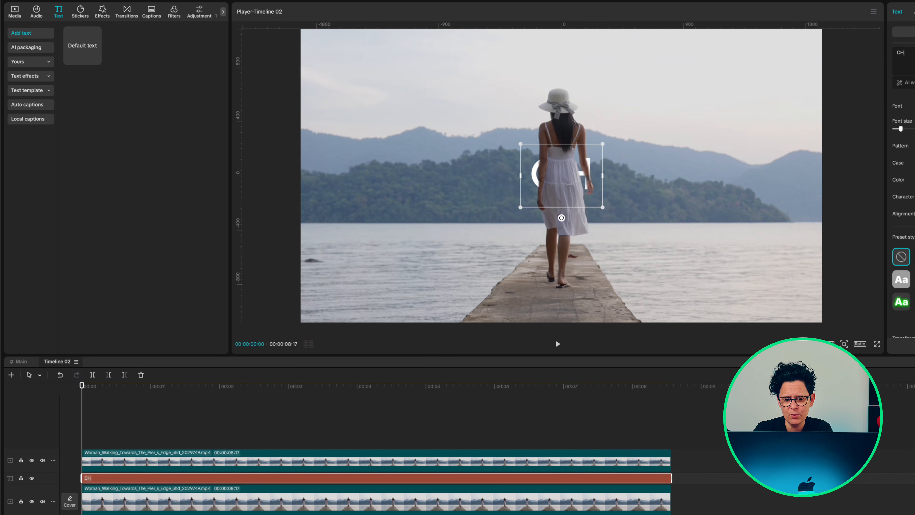
Change the CHASING title's font to ZY Modern, enlarge it and place it to the left of the walking woman
{"action": "left_click", "coordinate": [722, 107]}
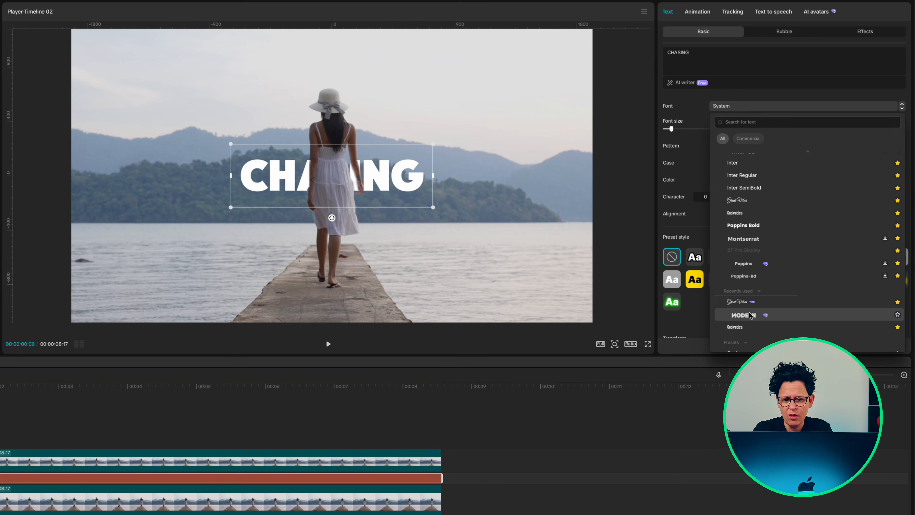
{"action": "left_click", "coordinate": [749, 316]}
{"action": "left_click_drag", "start_coordinate": [231, 144], "coordinate": [186, 130]}
{"action": "left_click_drag", "start_coordinate": [230, 162], "coordinate": [107, 177]}
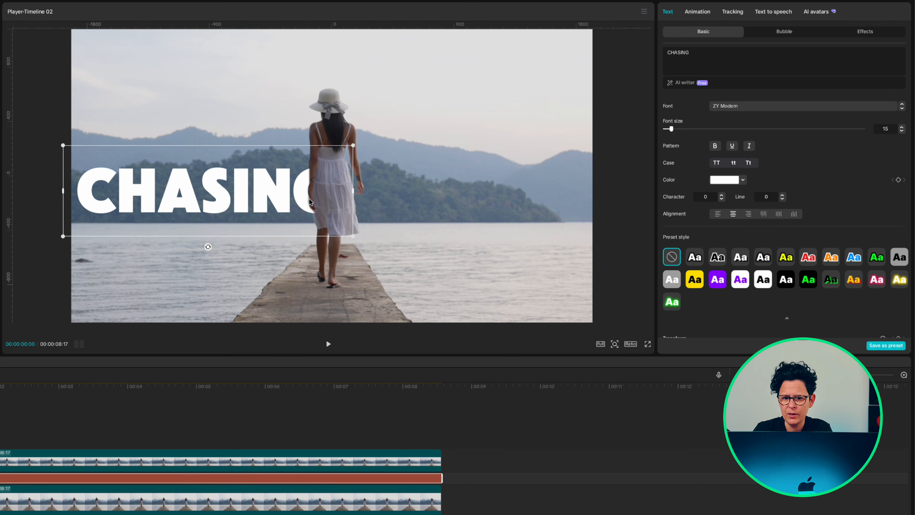
{"action": "left_click_drag", "start_coordinate": [64, 145], "coordinate": [71, 148]}
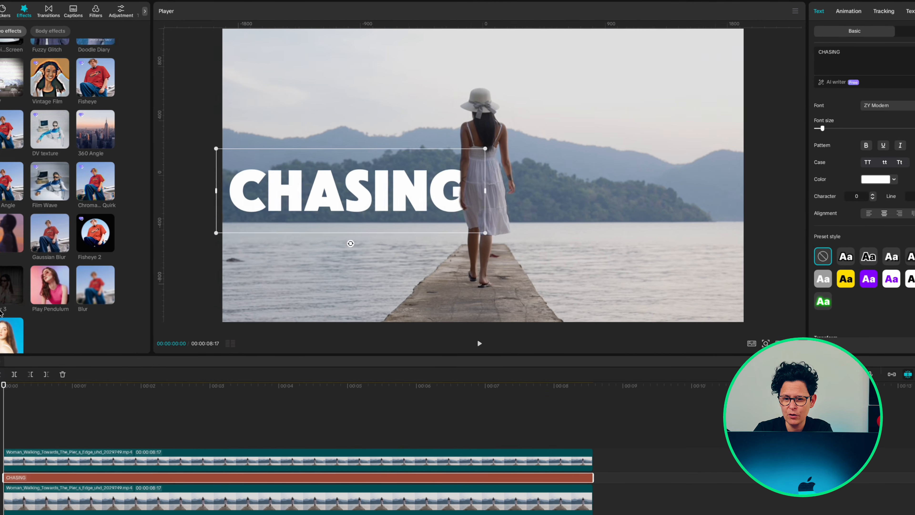
Add the Player 3 effect between the CHASING text and the upper pier clip and extend it to the clips' full length
{"action": "scroll", "coordinate": [1, 313], "scroll_direction": "down", "scroll_amount": 1}
{"action": "left_click_drag", "start_coordinate": [78, 269], "coordinate": [81, 472]}
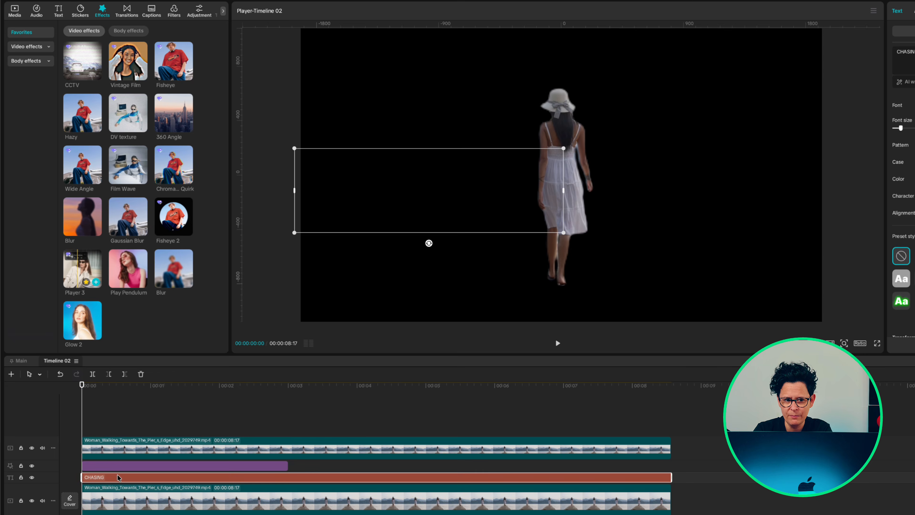
{"action": "left_click_drag", "start_coordinate": [287, 465], "coordinate": [671, 464]}
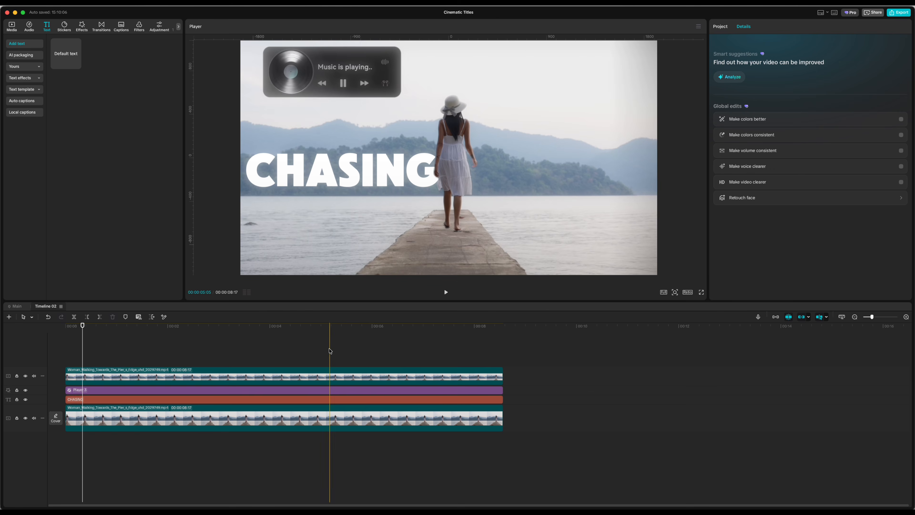
Set the Player 3 effect's Texture, Glow and Speed to 0 and its Rotate to 75
{"action": "left_click", "coordinate": [278, 355]}
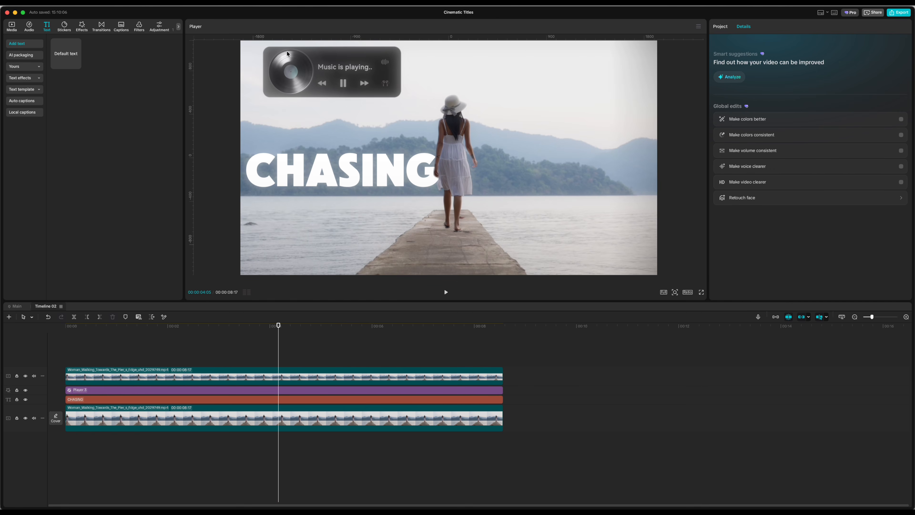
{"action": "left_click", "coordinate": [317, 390]}
{"action": "left_click_drag", "start_coordinate": [768, 166], "coordinate": [704, 165]}
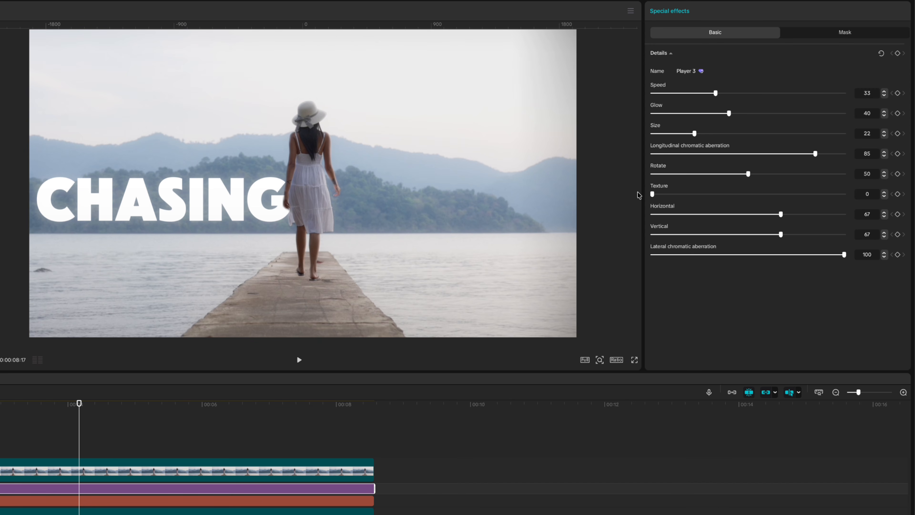
{"action": "left_click_drag", "start_coordinate": [729, 113], "coordinate": [644, 112]}
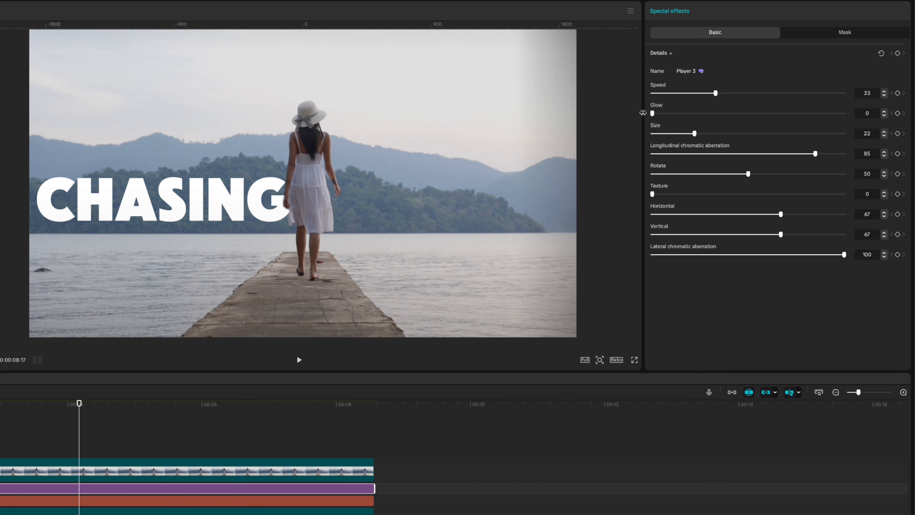
{"action": "left_click_drag", "start_coordinate": [715, 93], "coordinate": [645, 94]}
{"action": "left_click_drag", "start_coordinate": [749, 175], "coordinate": [799, 178]}
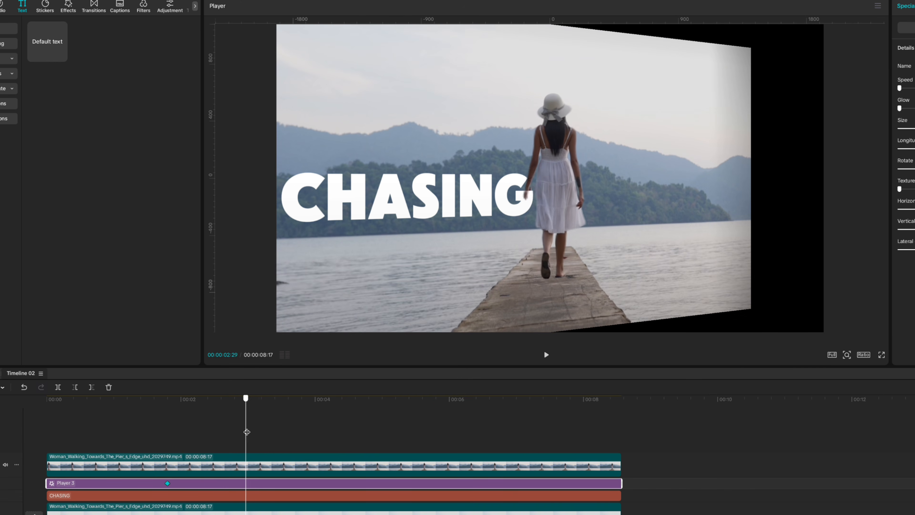
Keyframe the Player 3 effect's Horizontal setting from the maximum at 00:00:01:24 to 67 about two seconds further on
{"action": "left_click_drag", "start_coordinate": [247, 432], "coordinate": [302, 427]}
{"action": "left_click", "coordinate": [898, 213]}
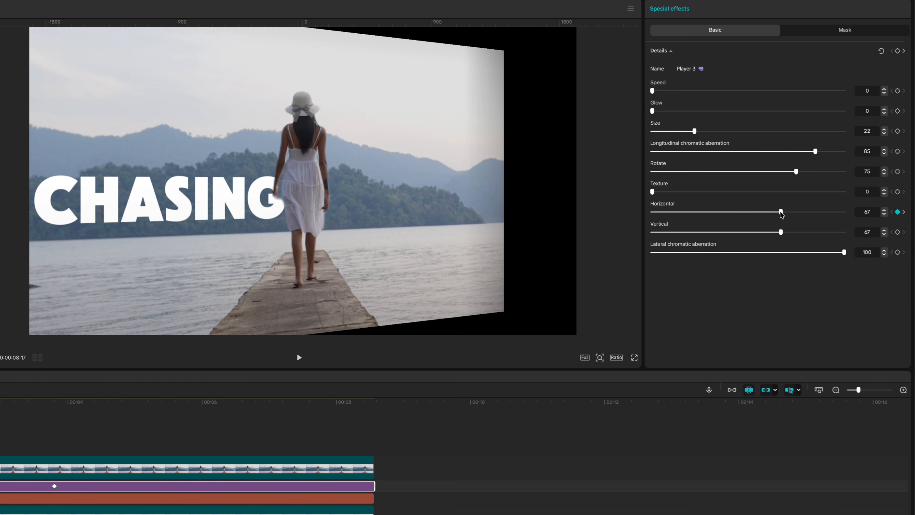
{"action": "left_click_drag", "start_coordinate": [781, 211], "coordinate": [842, 212]}
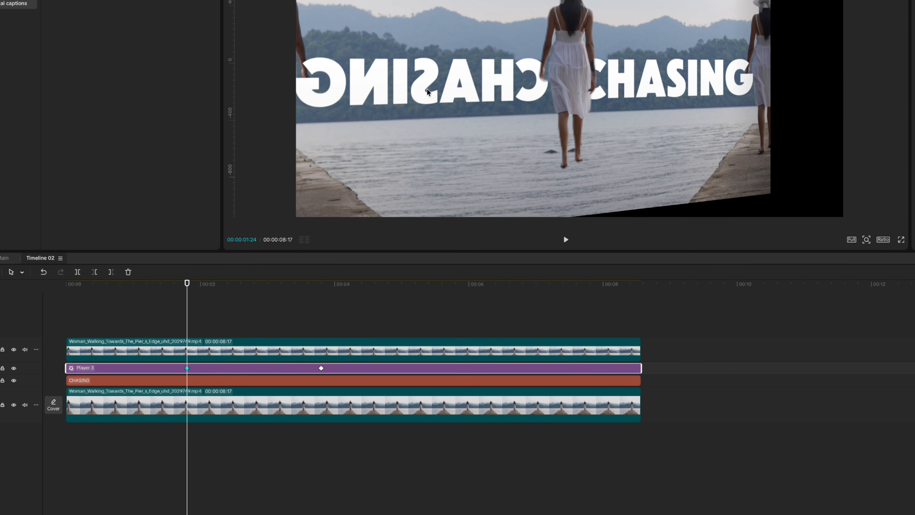
Apply the Ease preset curve between the Horizontal keyframes of the Player 3 effect and play back the animation
{"action": "double_click", "coordinate": [198, 369]}
{"action": "left_click", "coordinate": [221, 368]}
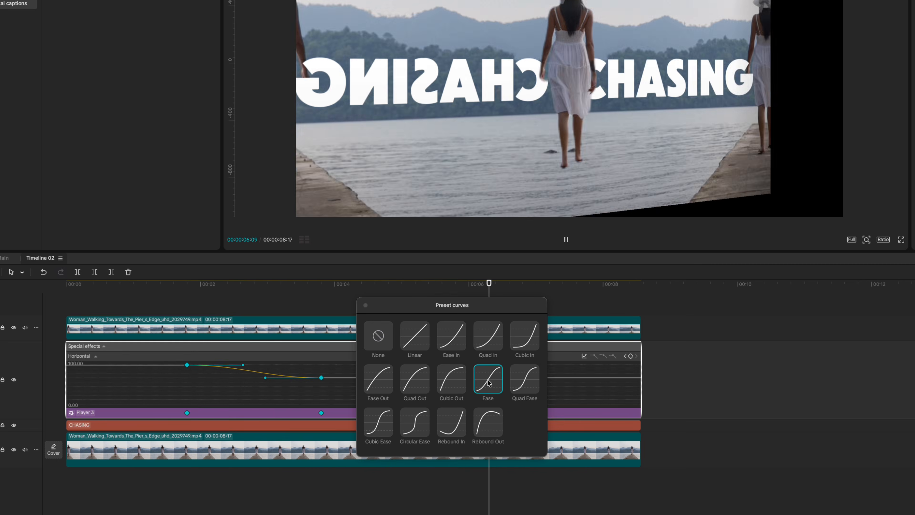
{"action": "key", "text": "space"}
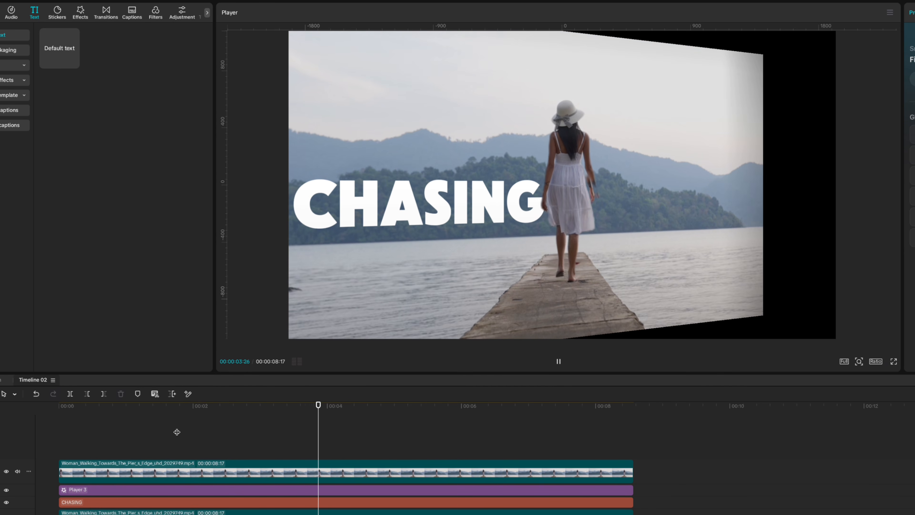
{"action": "key", "text": "space"}
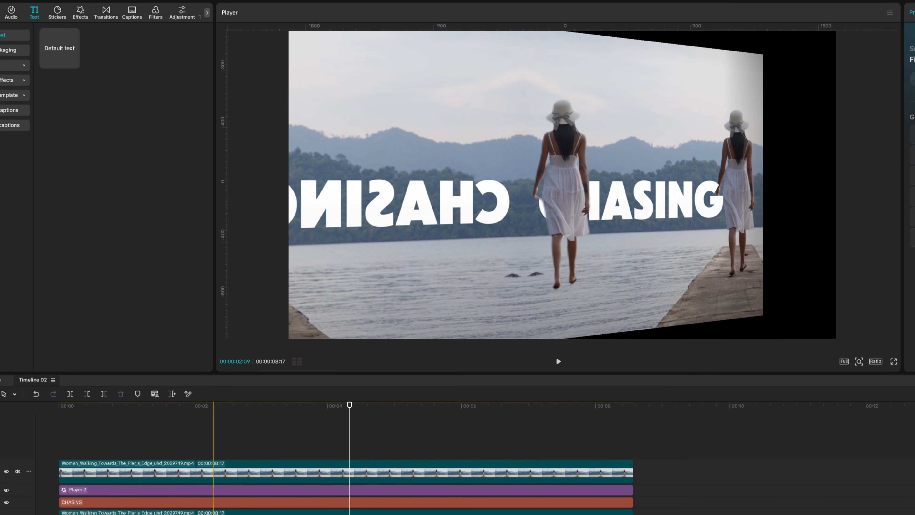
Combine the Player 3 effect and the CHASING text into one compound clip
{"action": "left_click", "coordinate": [210, 489]}
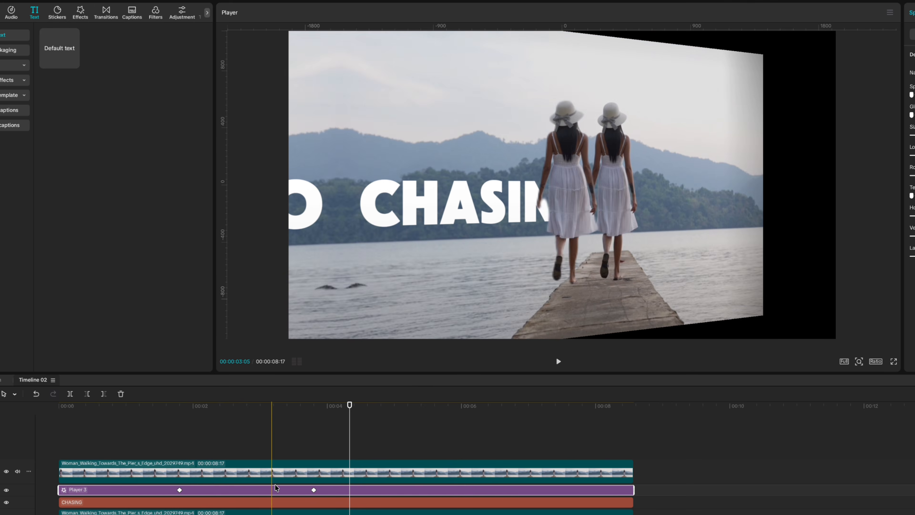
{"action": "left_click", "coordinate": [288, 504]}
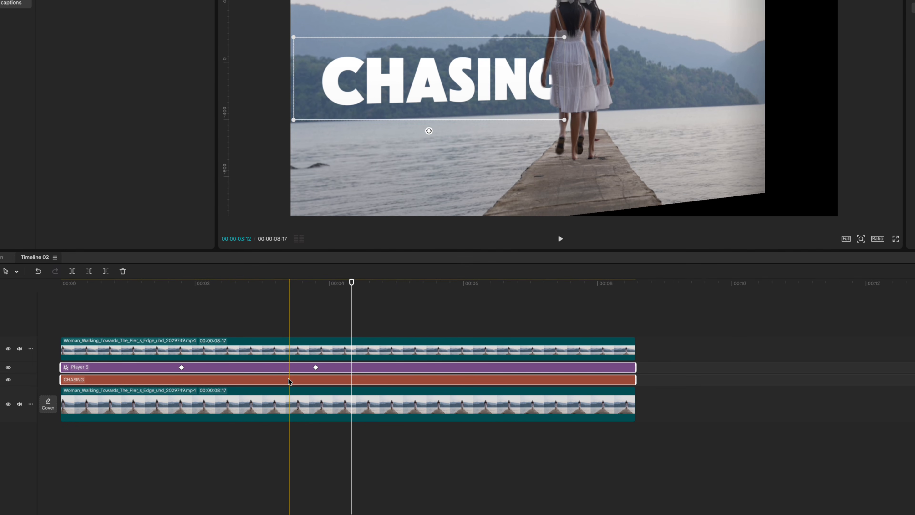
{"action": "right_click", "coordinate": [289, 382]}
{"action": "left_click", "coordinate": [325, 457]}
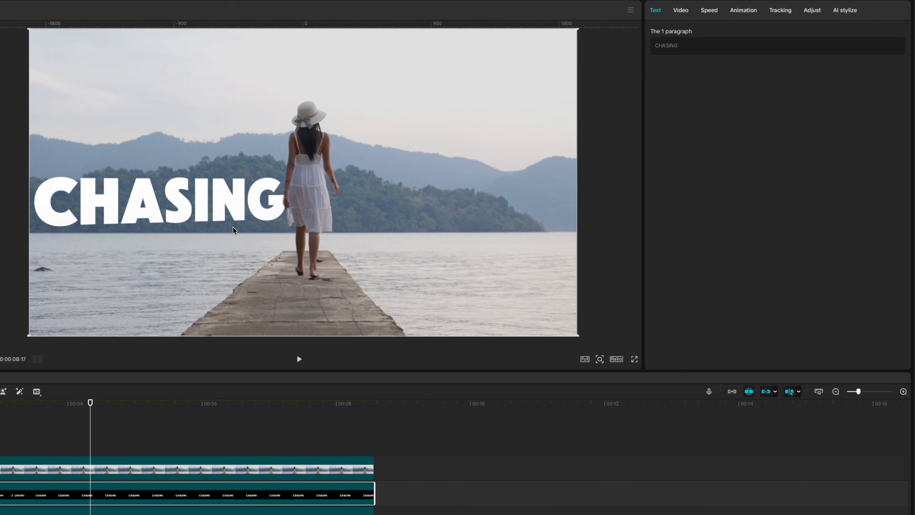
Rotate the CHASING compound clip about 1.5° clockwise to level the text
{"action": "left_click", "coordinate": [681, 10]}
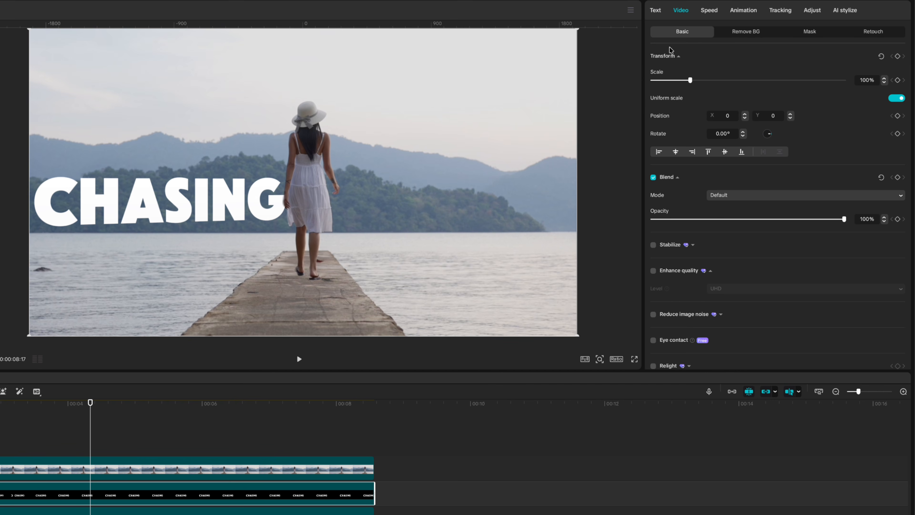
{"action": "left_click", "coordinate": [743, 132]}
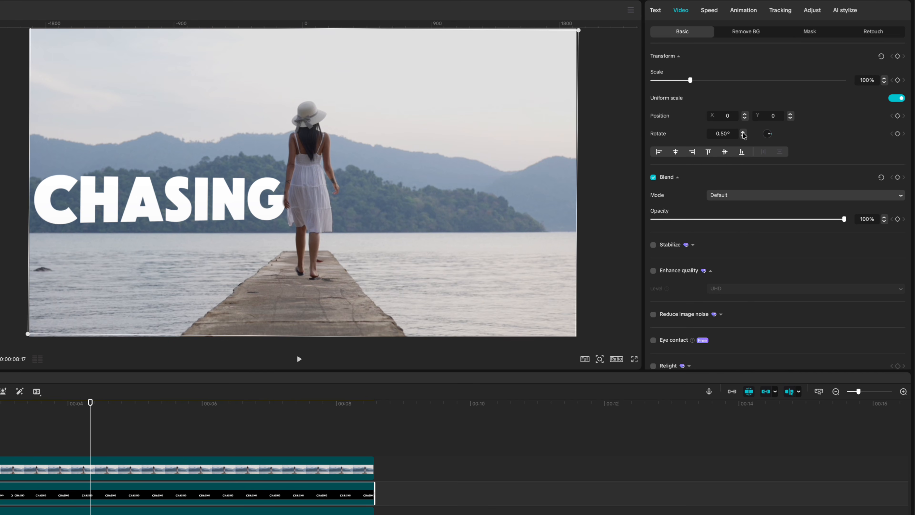
{"action": "left_click", "coordinate": [743, 132]}
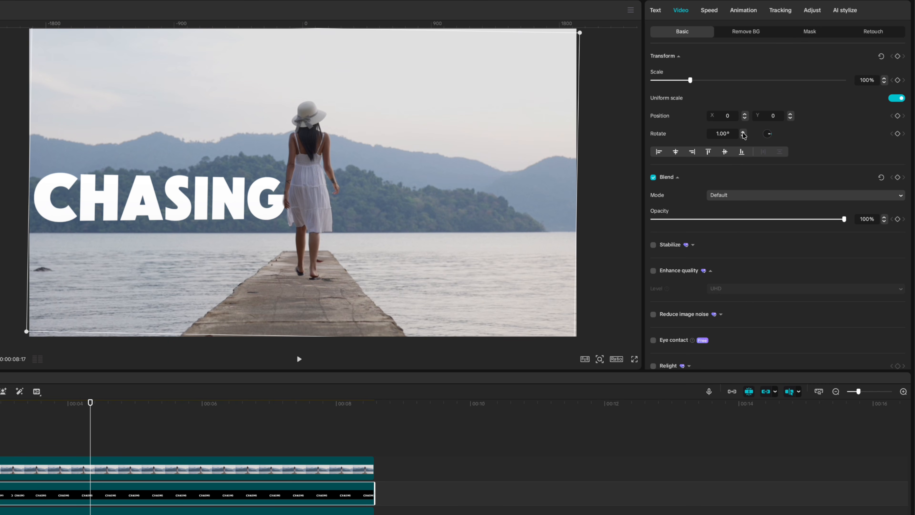
{"action": "left_click", "coordinate": [744, 132]}
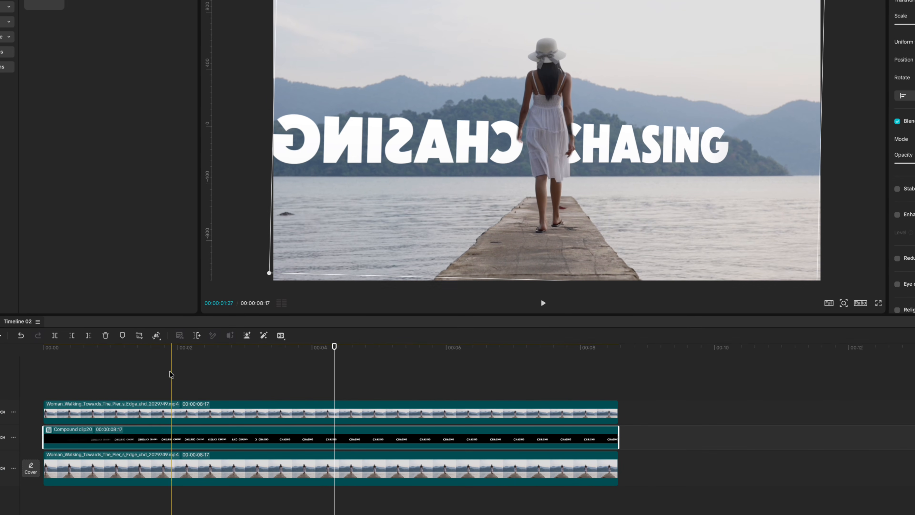
Trim away the start of the CHASING compound clip up to 00:00:01:18
{"action": "left_click", "coordinate": [151, 375]}
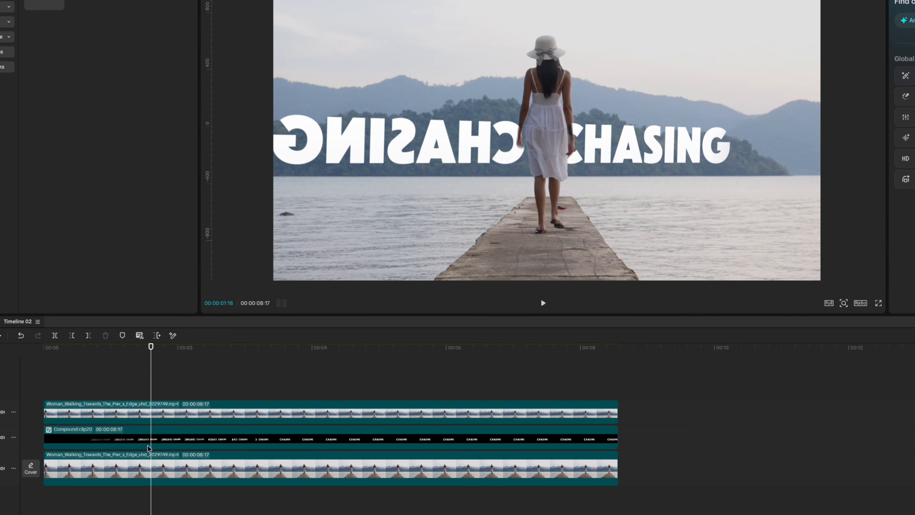
{"action": "left_click", "coordinate": [153, 438]}
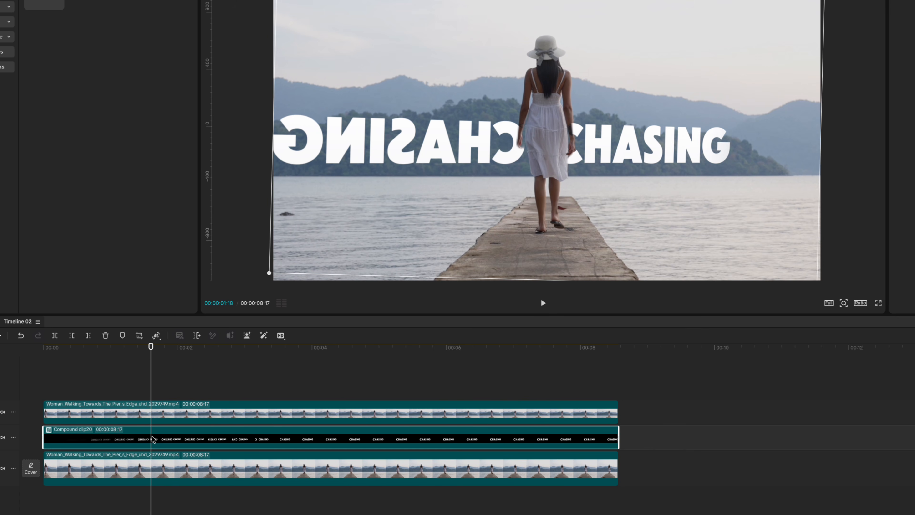
{"action": "key", "text": "q"}
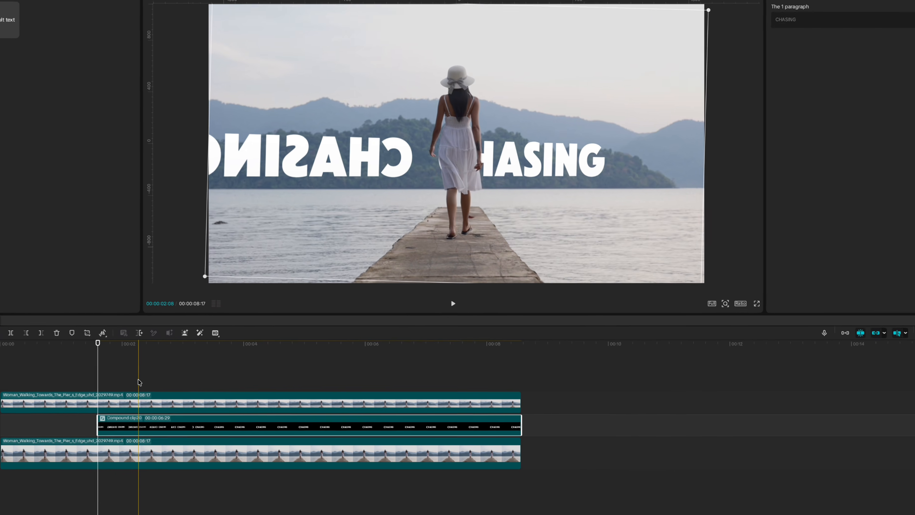
Add a Split mask to the CHASING compound clip and set the mask's rotation to 90°
{"action": "left_click", "coordinate": [195, 392]}
{"action": "left_click", "coordinate": [101, 416]}
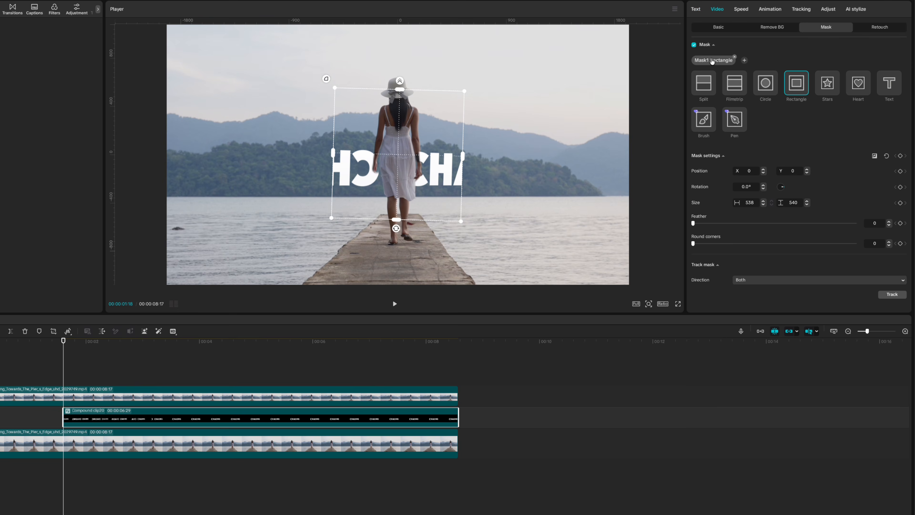
{"action": "left_click", "coordinate": [704, 87]}
{"action": "left_click_drag", "start_coordinate": [750, 187], "coordinate": [735, 186]}
{"action": "type", "text": "90"}
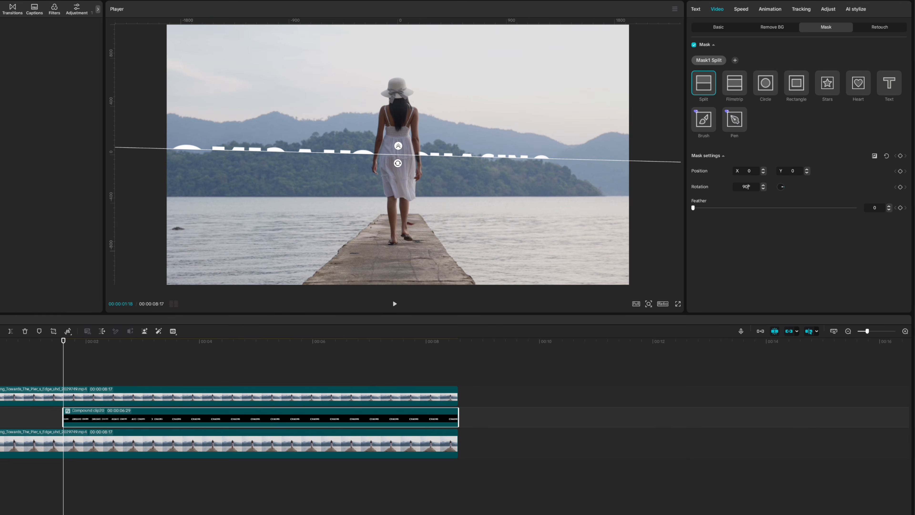
{"action": "key", "text": "Return"}
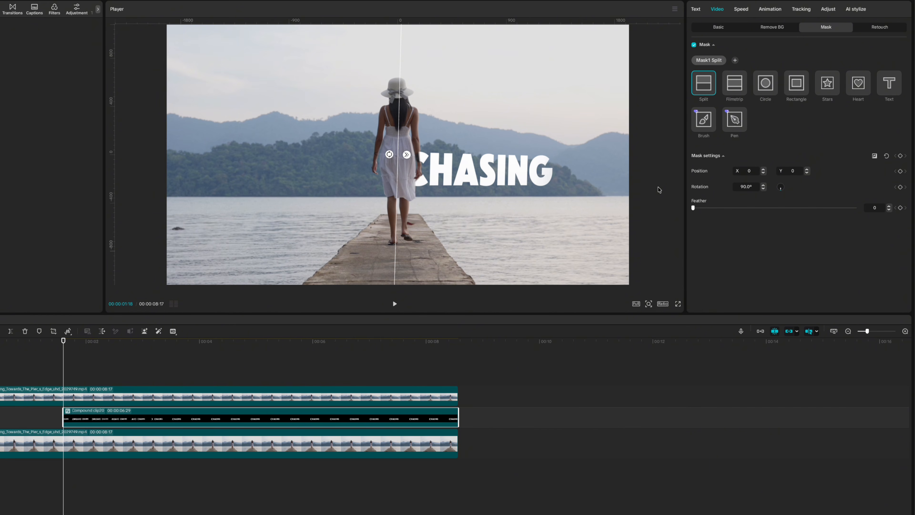
Keyframe the split mask's position leftward frame by frame along the leading edge of CHASING, as far as X -610, Y -15
{"action": "left_click_drag", "start_coordinate": [63, 364], "coordinate": [113, 364]}
{"action": "left_click_drag", "start_coordinate": [365, 202], "coordinate": [330, 203]}
{"action": "left_click_drag", "start_coordinate": [113, 361], "coordinate": [124, 360]}
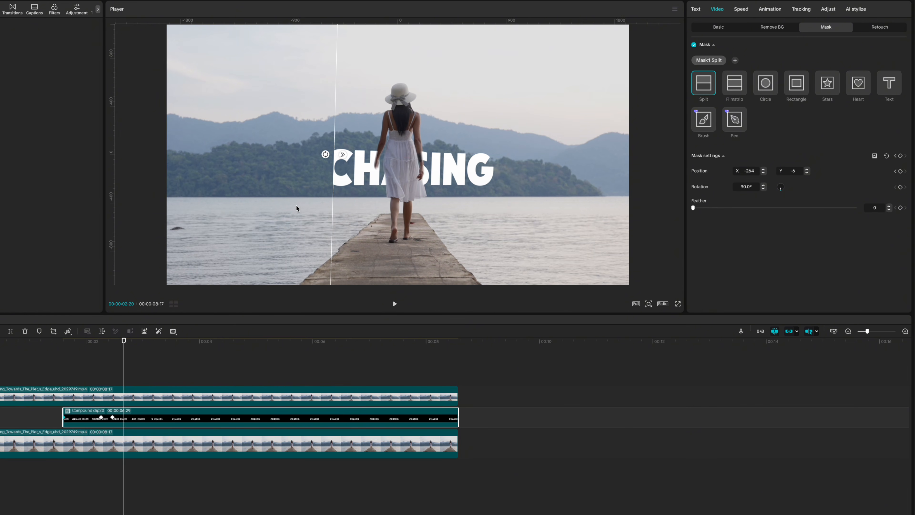
{"action": "left_click_drag", "start_coordinate": [278, 224], "coordinate": [242, 256]}
{"action": "left_click_drag", "start_coordinate": [123, 362], "coordinate": [137, 362]}
{"action": "left_click_drag", "start_coordinate": [300, 199], "coordinate": [250, 200]}
{"action": "left_click_drag", "start_coordinate": [137, 362], "coordinate": [144, 362]}
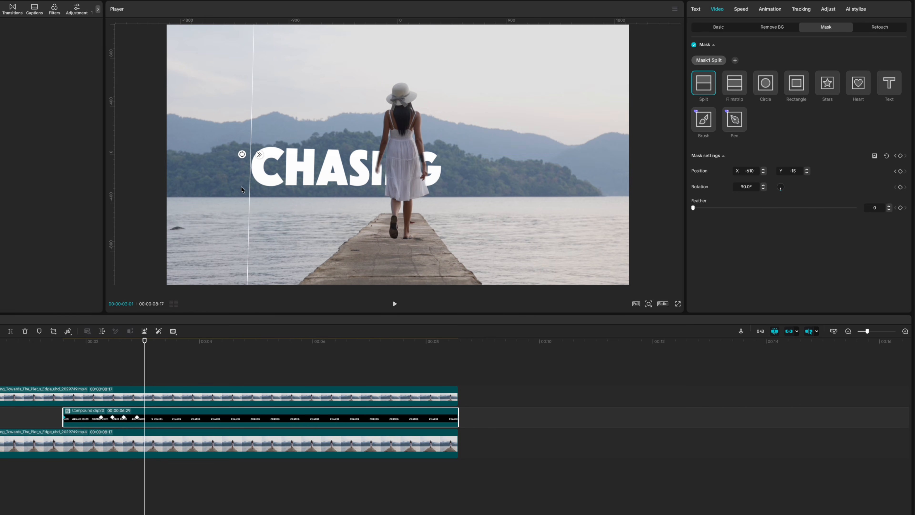
Continue keyframing the split mask leftward ahead of the CHASING text until X -880, Y -32 at 00:00:03:12
{"action": "left_click_drag", "start_coordinate": [249, 202], "coordinate": [216, 201]}
{"action": "left_click_drag", "start_coordinate": [145, 362], "coordinate": [156, 362]}
{"action": "left_click_drag", "start_coordinate": [218, 199], "coordinate": [183, 200]}
{"action": "left_click_drag", "start_coordinate": [156, 362], "coordinate": [166, 362]}
{"action": "left_click_drag", "start_coordinate": [183, 195], "coordinate": [163, 195]}
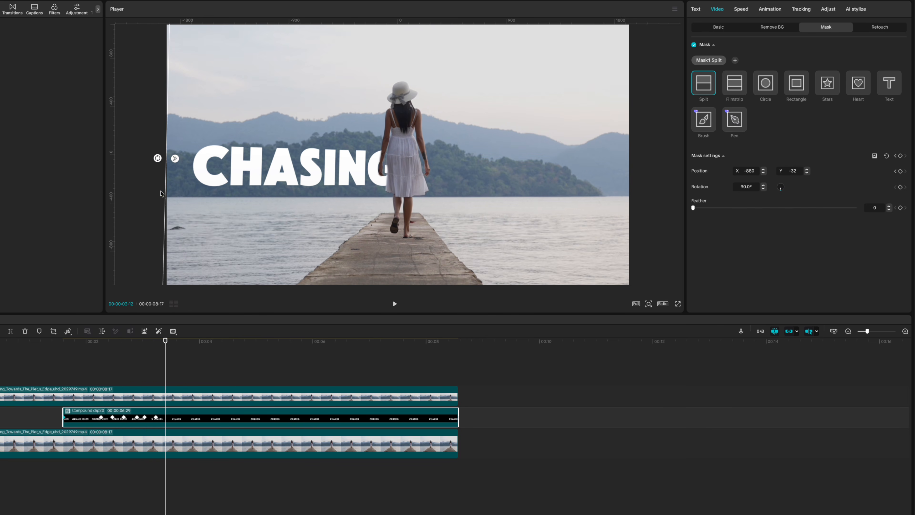
{"action": "left_click", "coordinate": [202, 378]}
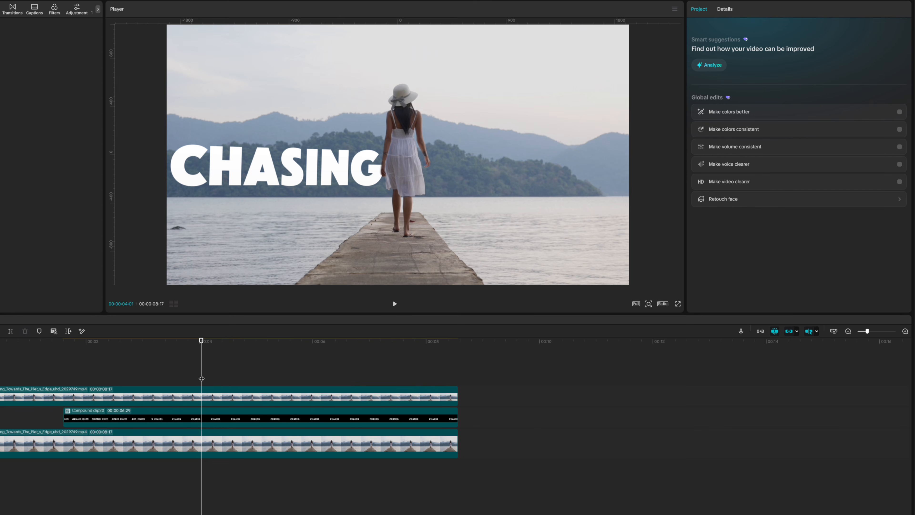
Nest the masked CHASING clip in a new compound clip and add a Split mask rotated -90° to it
{"action": "right_click", "coordinate": [197, 417]}
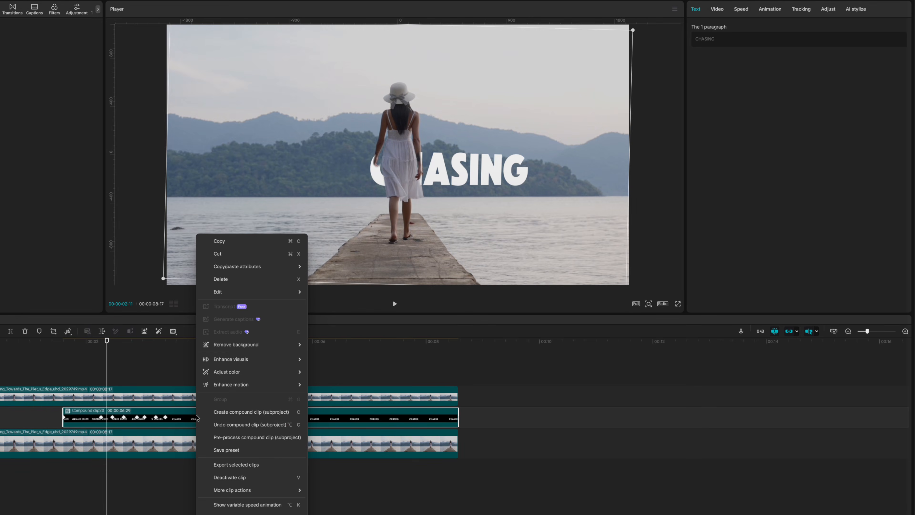
{"action": "left_click", "coordinate": [228, 412]}
{"action": "left_click", "coordinate": [710, 62]}
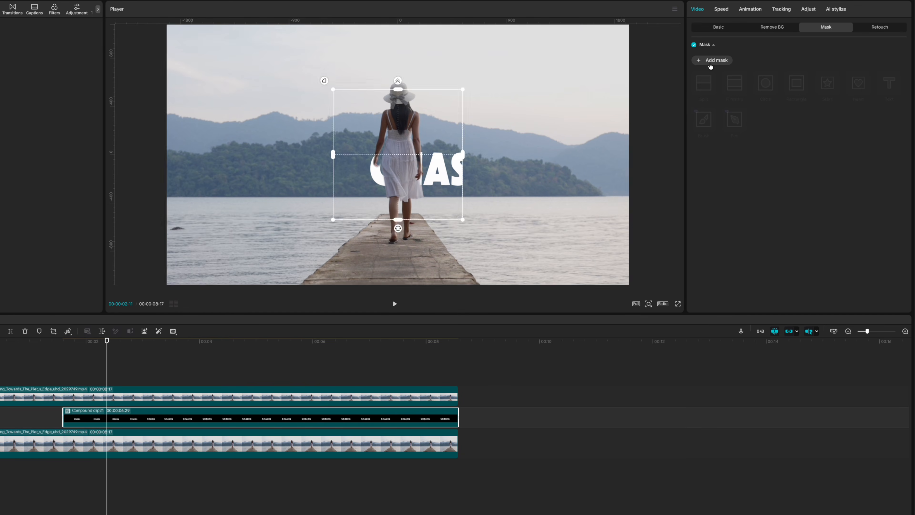
{"action": "left_click", "coordinate": [705, 84]}
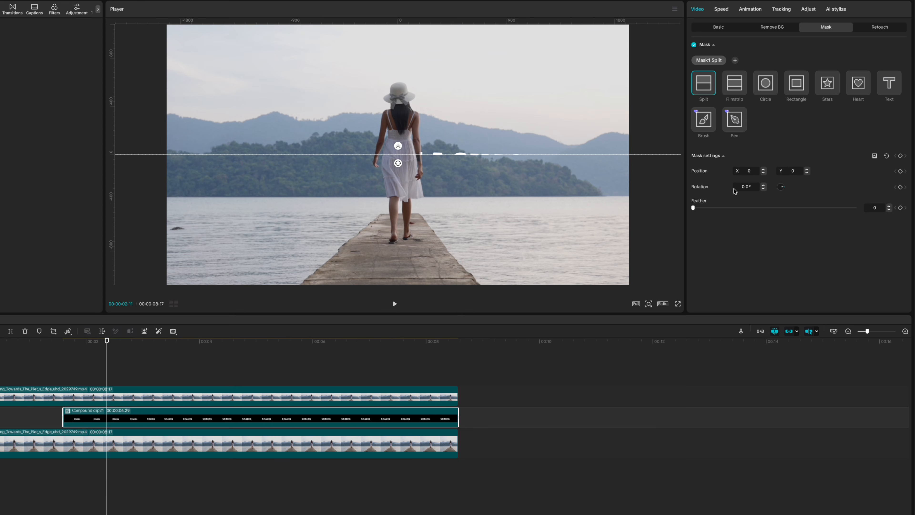
{"action": "left_click", "coordinate": [746, 186]}
{"action": "key", "text": "BackSpace"}
{"action": "key", "text": "Return"}
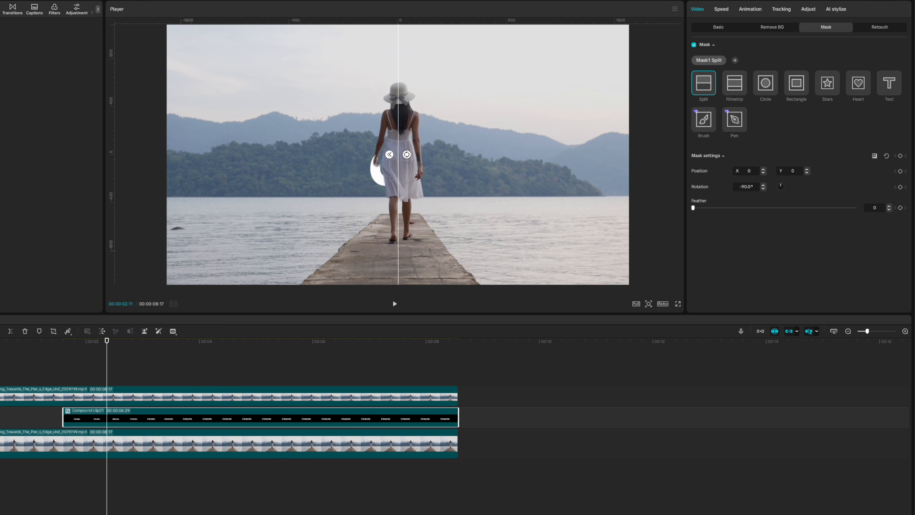
Move the -90° Split mask on the CHASING compound clip to Y 46 and preview the reveal from the clip's start
{"action": "left_click", "coordinate": [409, 156]}
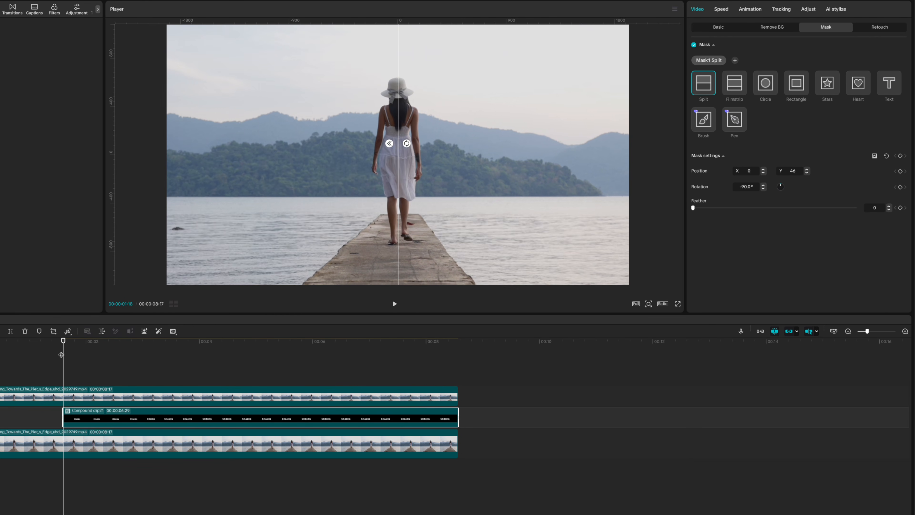
{"action": "key", "text": "space"}
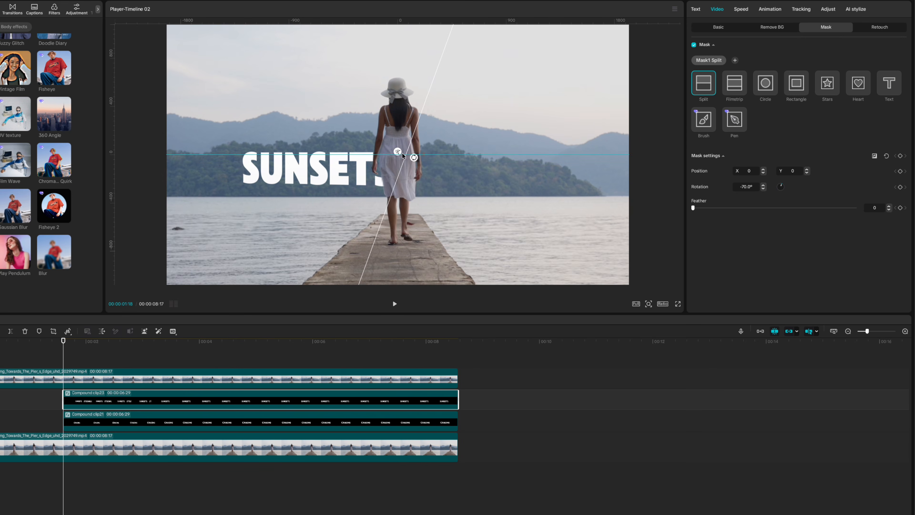
Combine the CHASING and SUNSETS title clips into a single compound clip
{"action": "left_click_drag", "start_coordinate": [72, 353], "coordinate": [137, 353]}
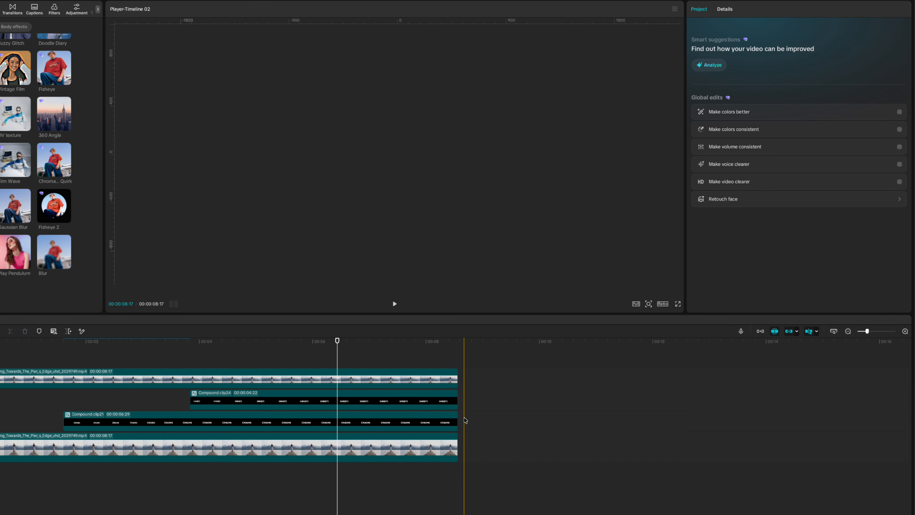
{"action": "right_click", "coordinate": [244, 401]}
{"action": "left_click", "coordinate": [273, 415]}
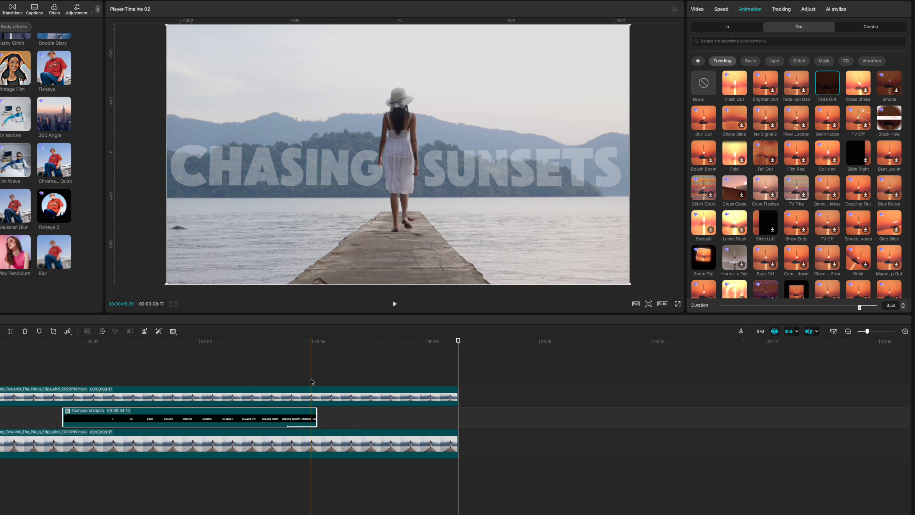
Apply the Glow 2 effect to the CHASING SUNSETS compound clip and set its Glow to 30
{"action": "scroll", "coordinate": [15, 163], "scroll_direction": "down", "scroll_amount": 1}
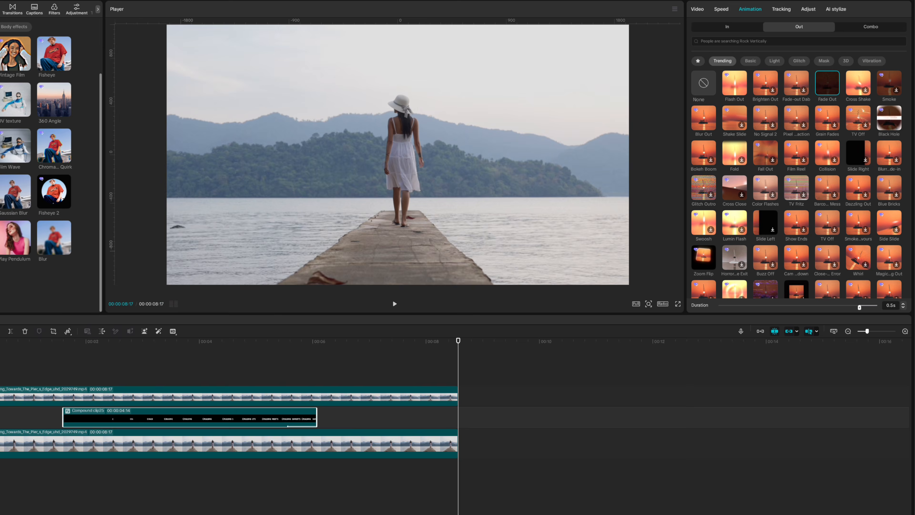
{"action": "left_click_drag", "start_coordinate": [2, 191], "coordinate": [175, 420]}
{"action": "left_click_drag", "start_coordinate": [780, 80], "coordinate": [745, 81]}
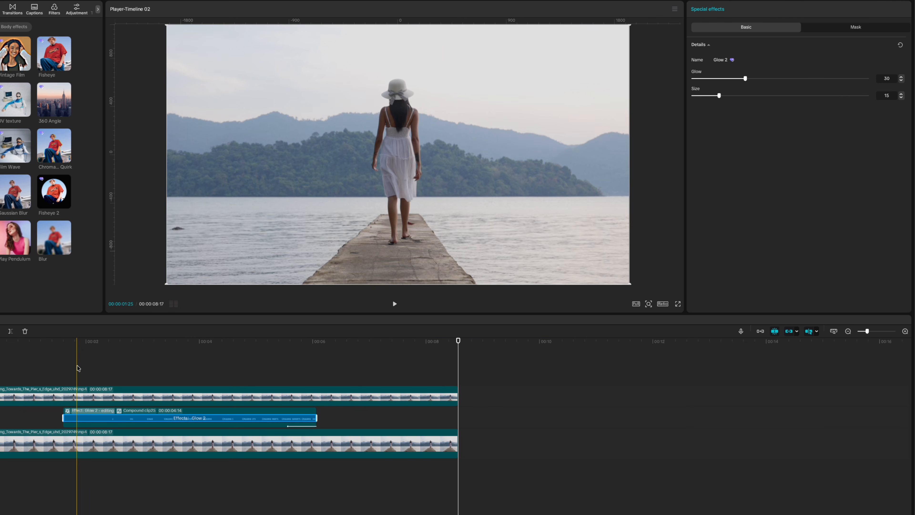
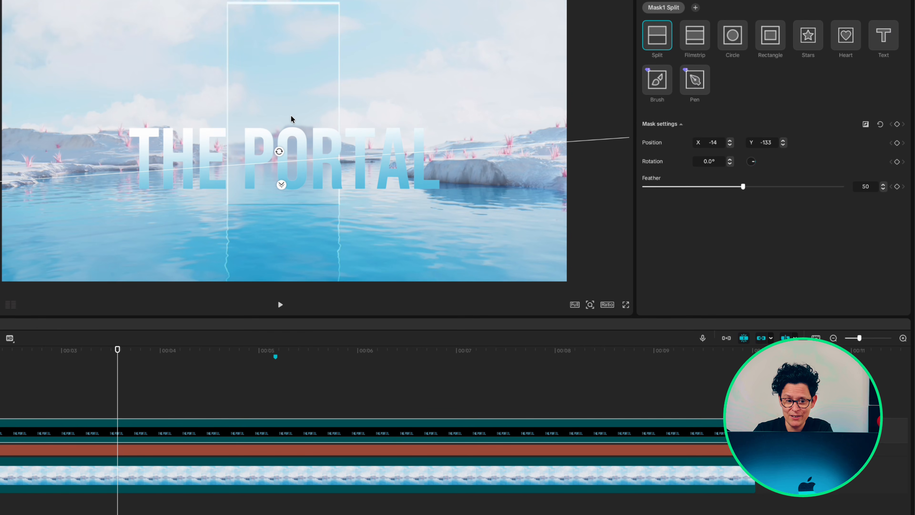
Duplicate the THE PORTAL text layer onto its own track below the masked compound clip
{"action": "left_click", "coordinate": [189, 463]}
{"action": "left_click_drag", "start_coordinate": [189, 446], "coordinate": [189, 445]}
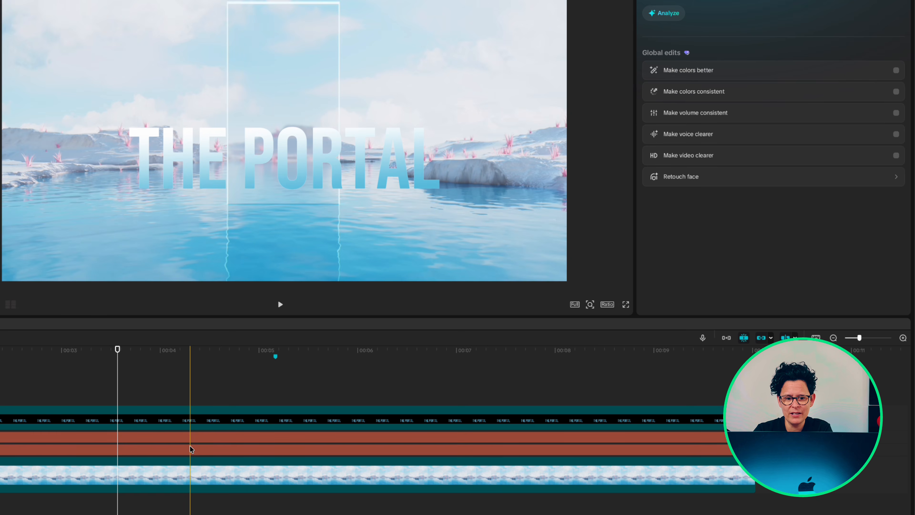
Give the upper THE PORTAL text layer a white FFFFFF stroke and lower the bottom text layer's opacity to about 60%
{"action": "left_click", "coordinate": [190, 439]}
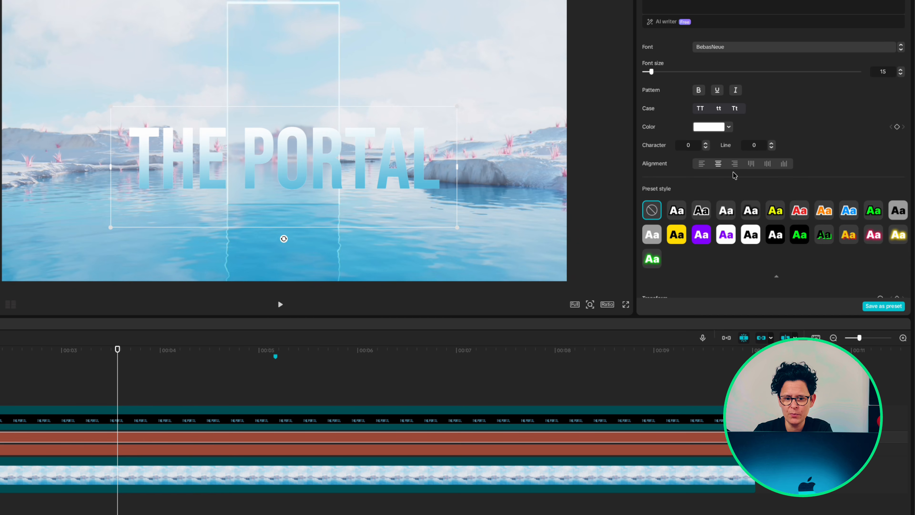
{"action": "scroll", "coordinate": [735, 175], "scroll_direction": "down", "scroll_amount": 10}
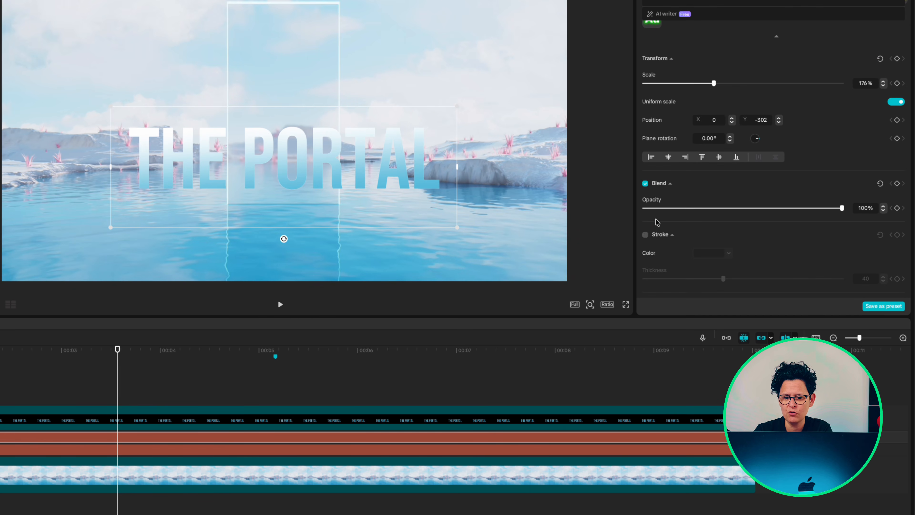
{"action": "left_click", "coordinate": [645, 234]}
{"action": "left_click", "coordinate": [709, 254]}
{"action": "left_click", "coordinate": [670, 267]}
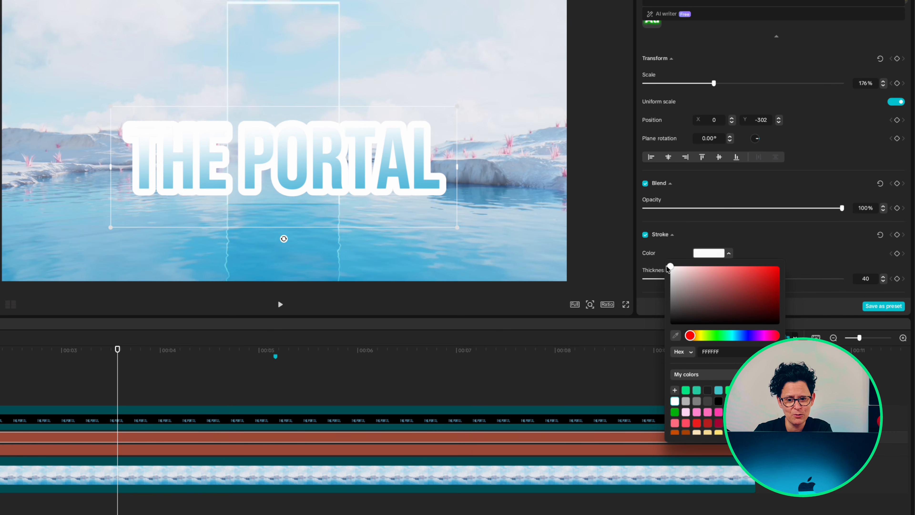
{"action": "left_click", "coordinate": [756, 241]}
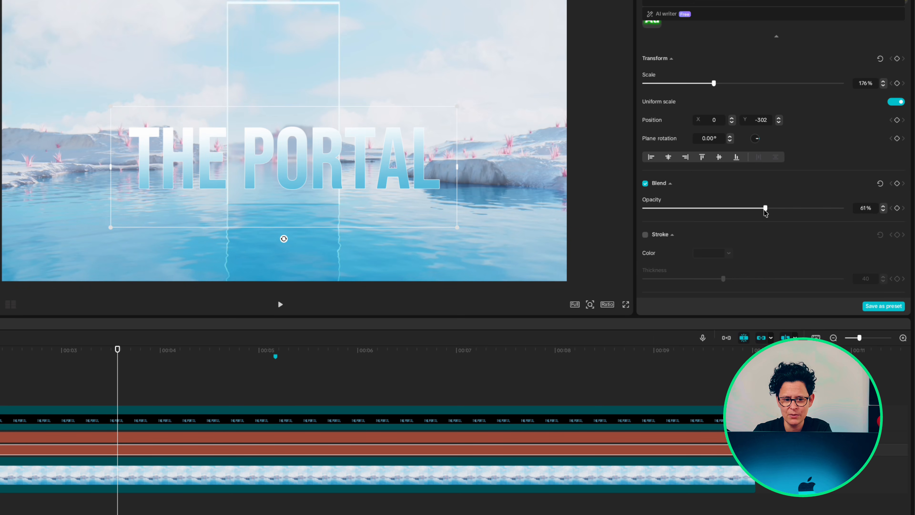
{"action": "left_click_drag", "start_coordinate": [763, 210], "coordinate": [761, 210]}
Copy the attributes of the masked THE PORTAL compound clip
{"action": "left_click", "coordinate": [112, 415]}
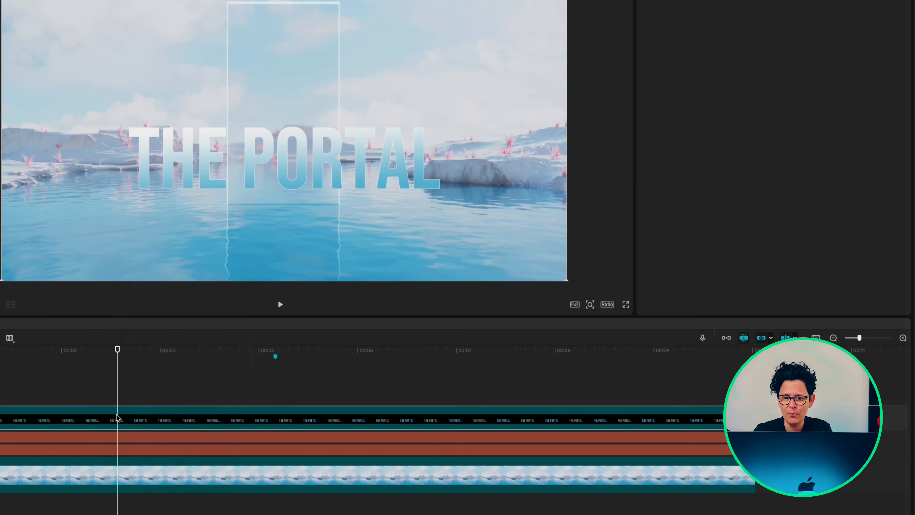
{"action": "right_click", "coordinate": [117, 418]}
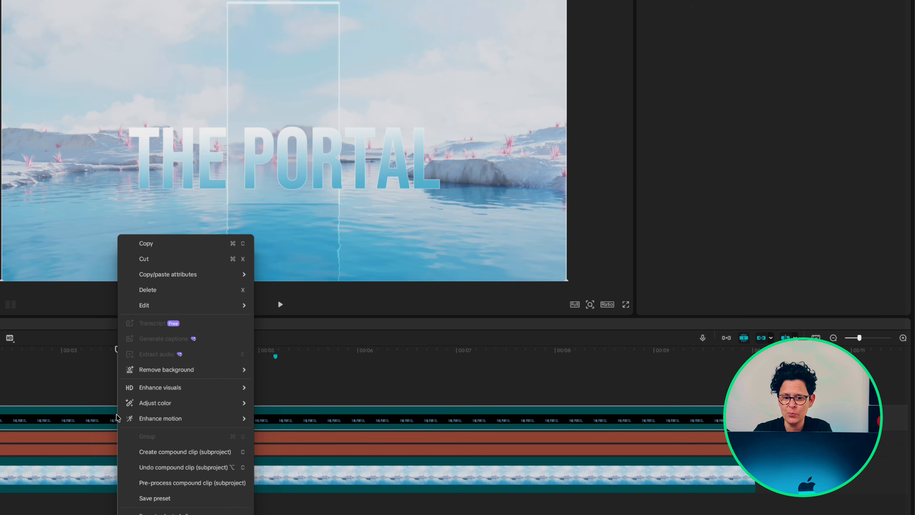
{"action": "mouse_move", "coordinate": [205, 274]}
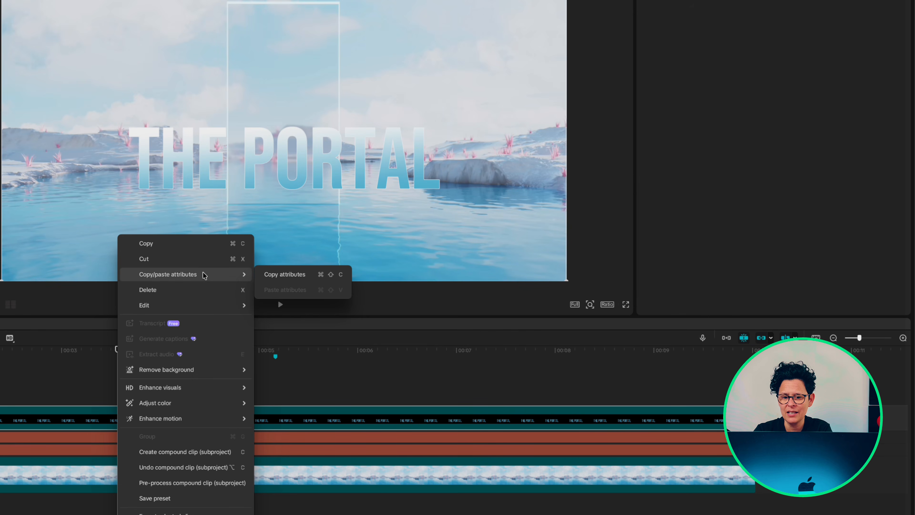
{"action": "left_click", "coordinate": [280, 274]}
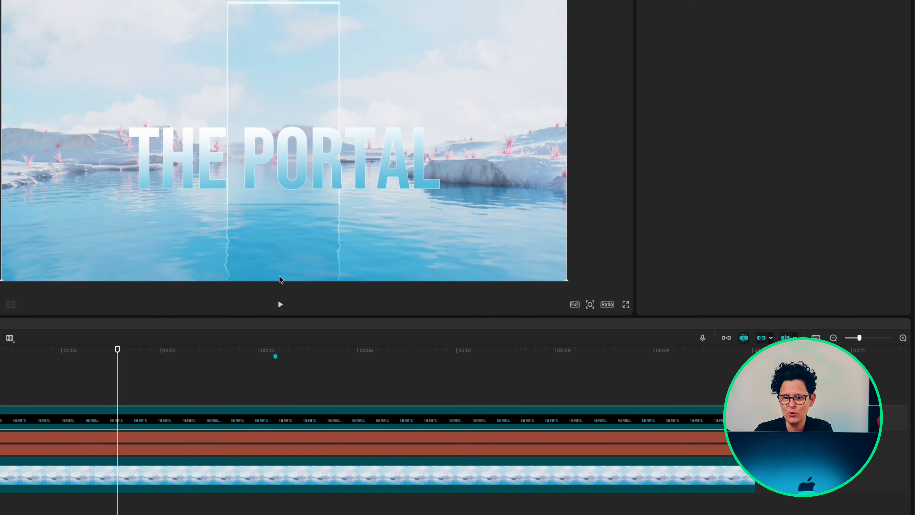
Turn the stroked THE PORTAL text into a compound clip and paste all the copied attributes, including the mask, onto it
{"action": "left_click", "coordinate": [120, 439]}
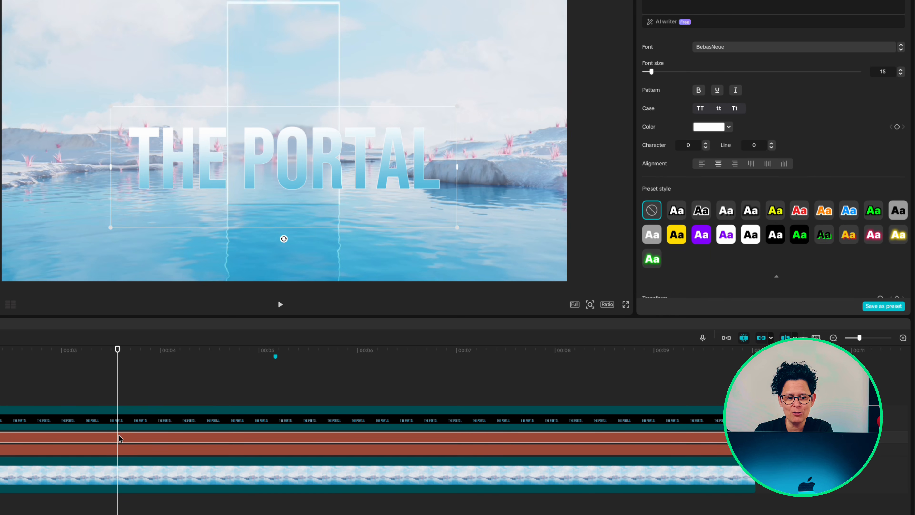
{"action": "right_click", "coordinate": [118, 436]}
{"action": "left_click", "coordinate": [160, 513]}
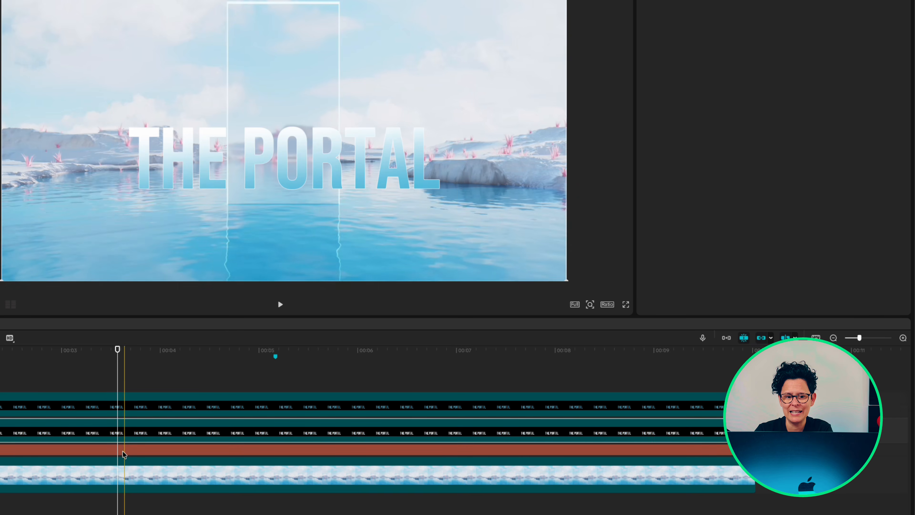
{"action": "right_click", "coordinate": [118, 437]}
{"action": "mouse_move", "coordinate": [212, 275]}
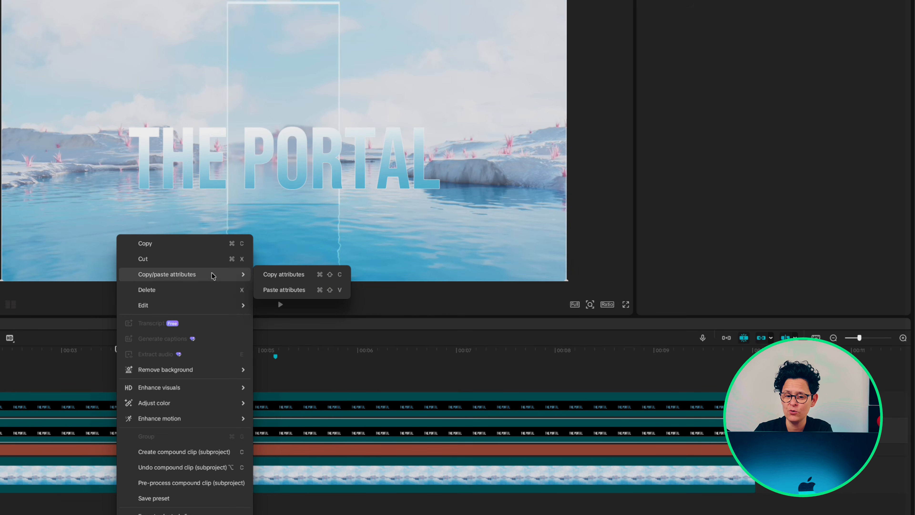
{"action": "left_click", "coordinate": [278, 290]}
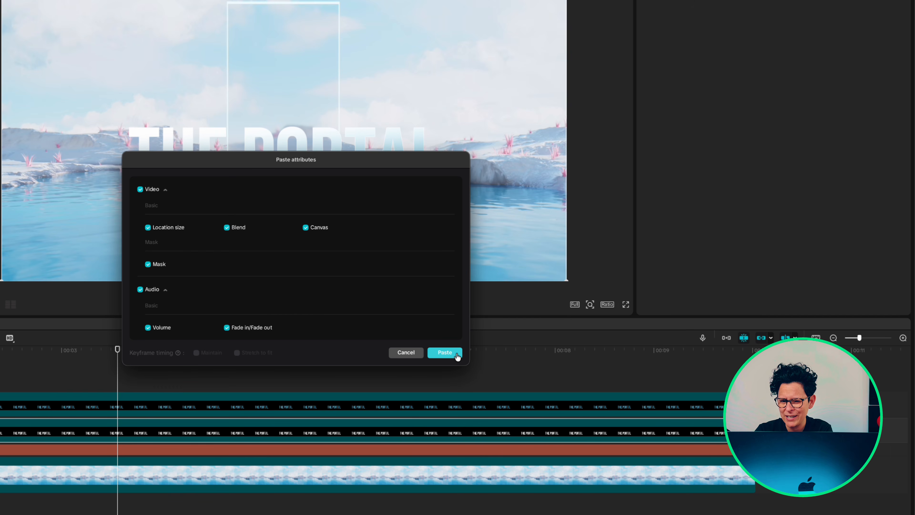
{"action": "left_click", "coordinate": [444, 352]}
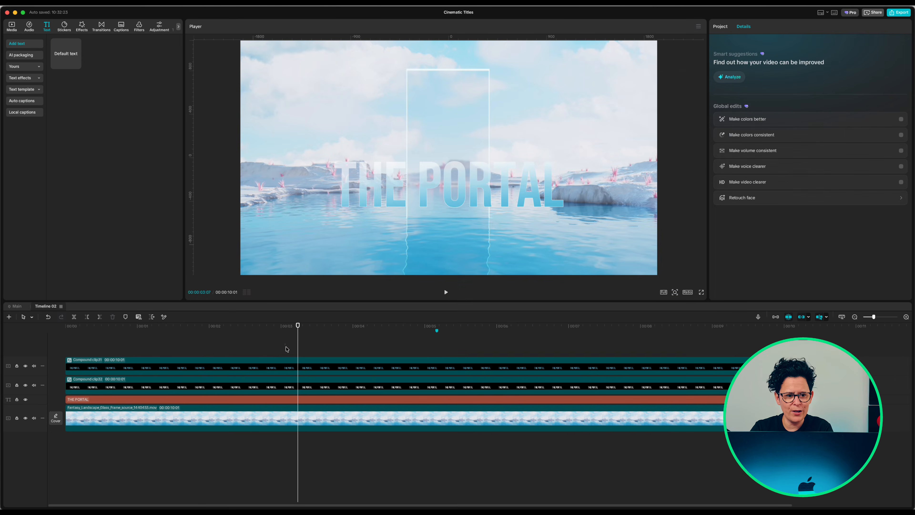
Nest the three THE PORTAL title layers in one compound clip and duplicate it
{"action": "left_click_drag", "start_coordinate": [288, 348], "coordinate": [292, 403]}
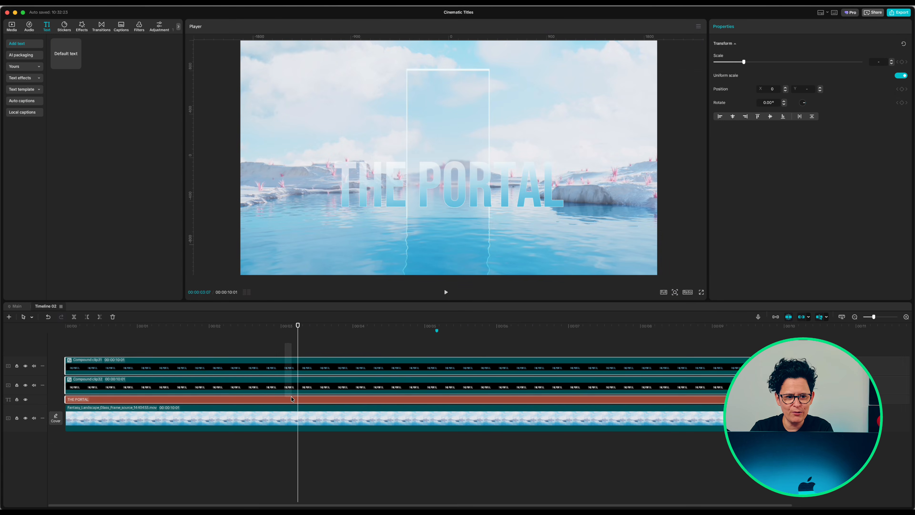
{"action": "right_click", "coordinate": [292, 358]}
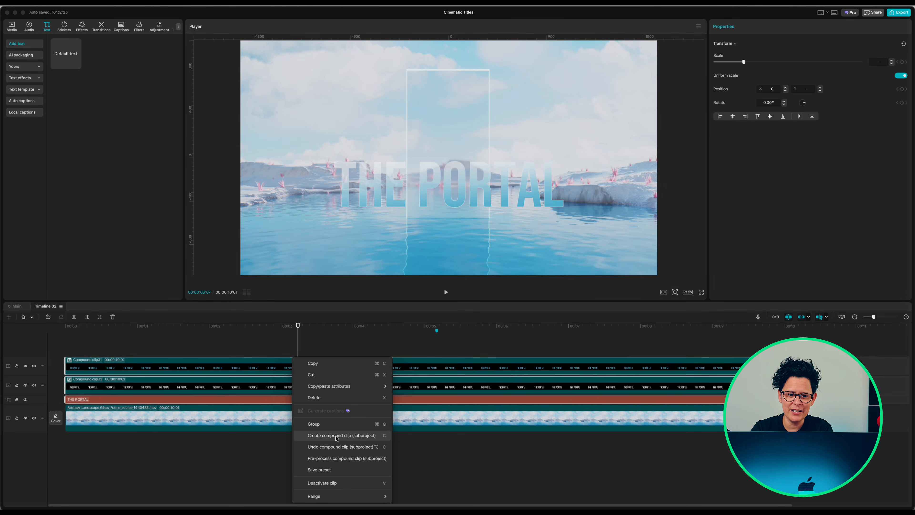
{"action": "left_click", "coordinate": [336, 436]}
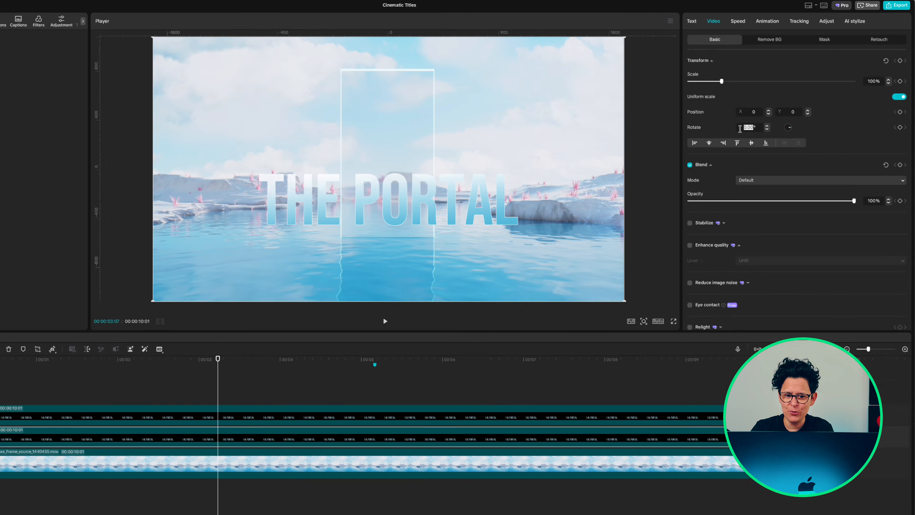
Set the lower THE PORTAL compound clip's rotation to 180°
{"action": "type", "text": "1"}
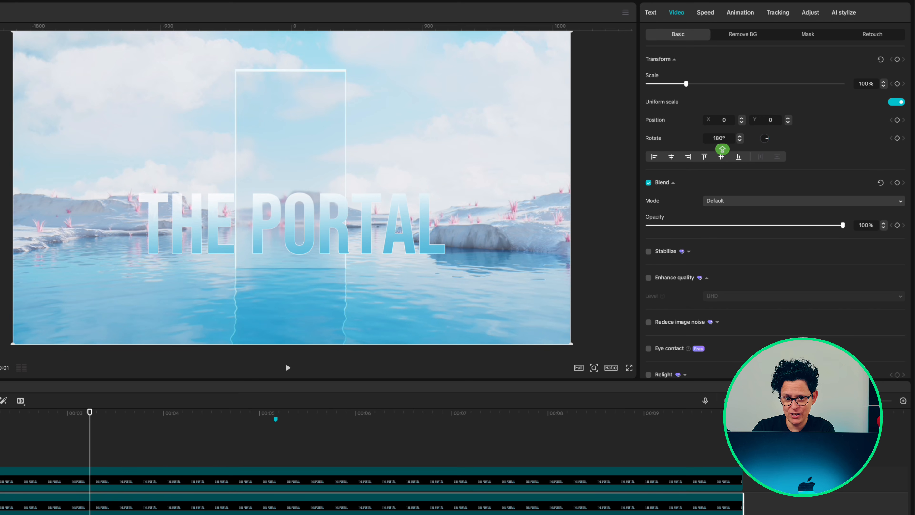
{"action": "type", "text": "80"}
{"action": "key", "text": "Return"}
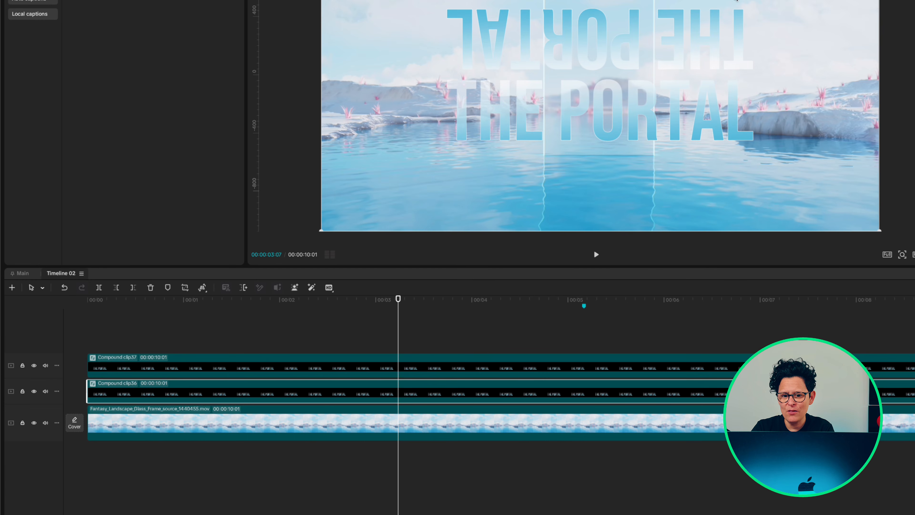
Move the upside-down THE PORTAL copy directly beneath the upright title and mirror it so it reads as a reflection
{"action": "left_click_drag", "start_coordinate": [679, 37], "coordinate": [676, 177]}
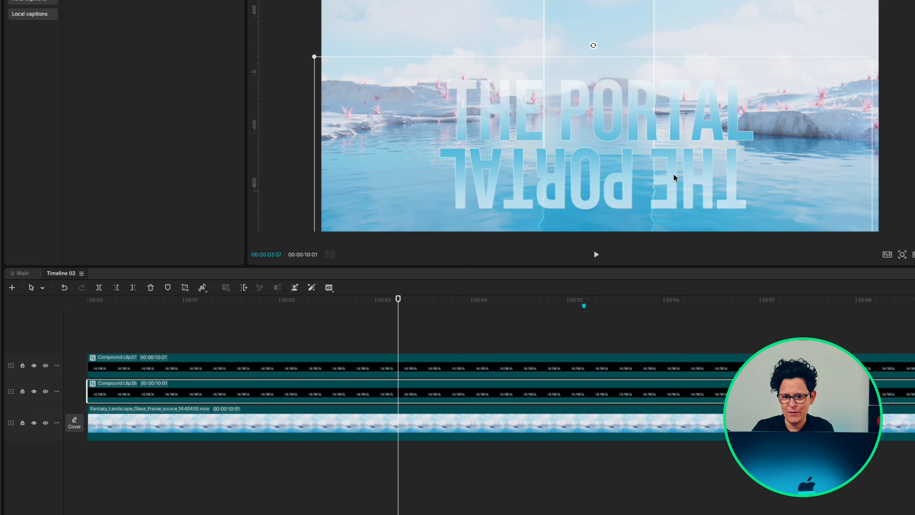
{"action": "left_click", "coordinate": [202, 287]}
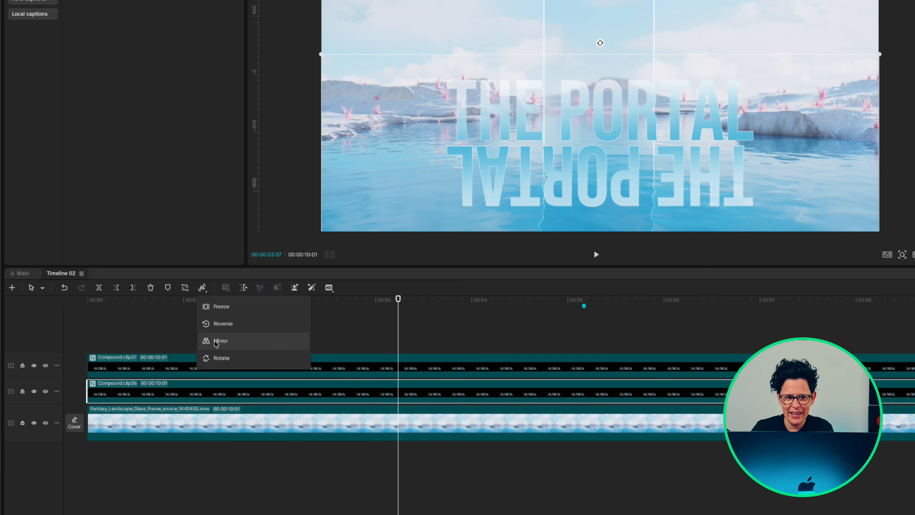
{"action": "left_click", "coordinate": [248, 343]}
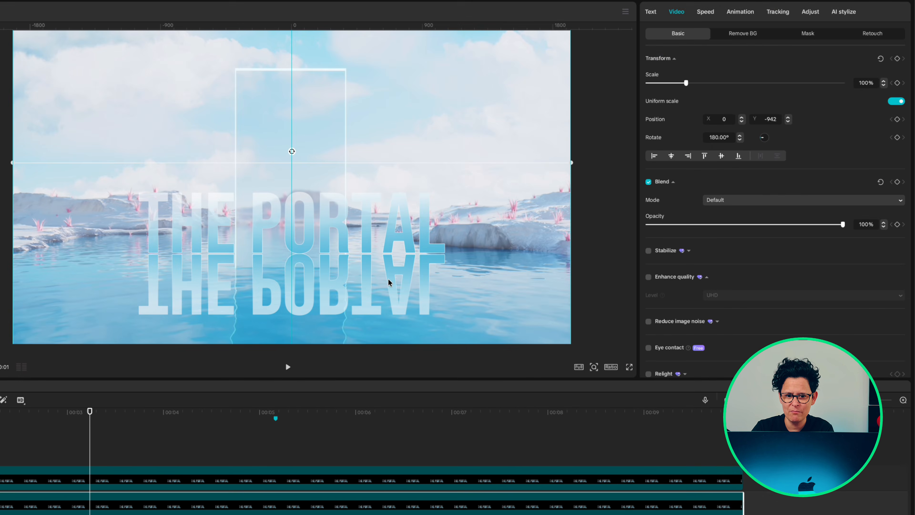
Add a Split mask to the reflected title at about X 8, Y -163 with a feather of 100
{"action": "left_click", "coordinate": [807, 33]}
{"action": "left_click", "coordinate": [660, 101]}
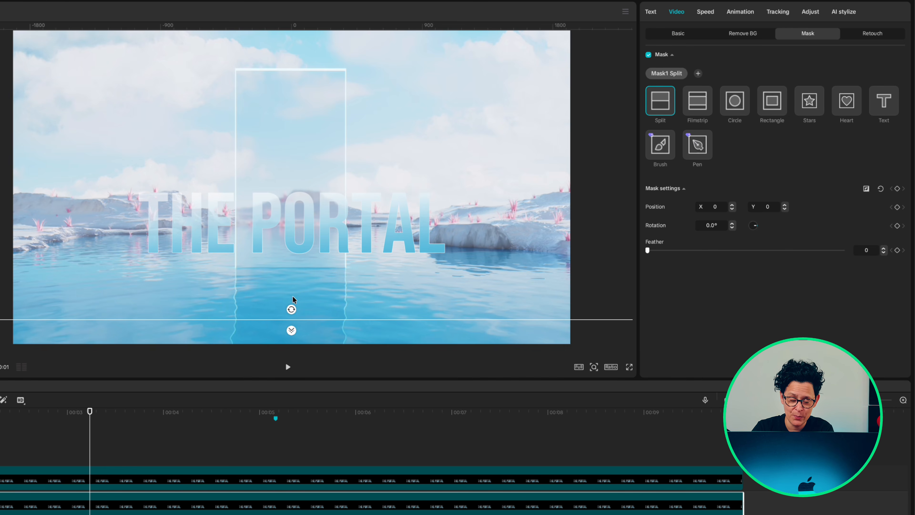
{"action": "mouse_move", "coordinate": [297, 319]}
{"action": "left_mouse_down"}
{"action": "mouse_move", "coordinate": [296, 254]}
{"action": "mouse_move", "coordinate": [288, 308]}
{"action": "left_mouse_up"}
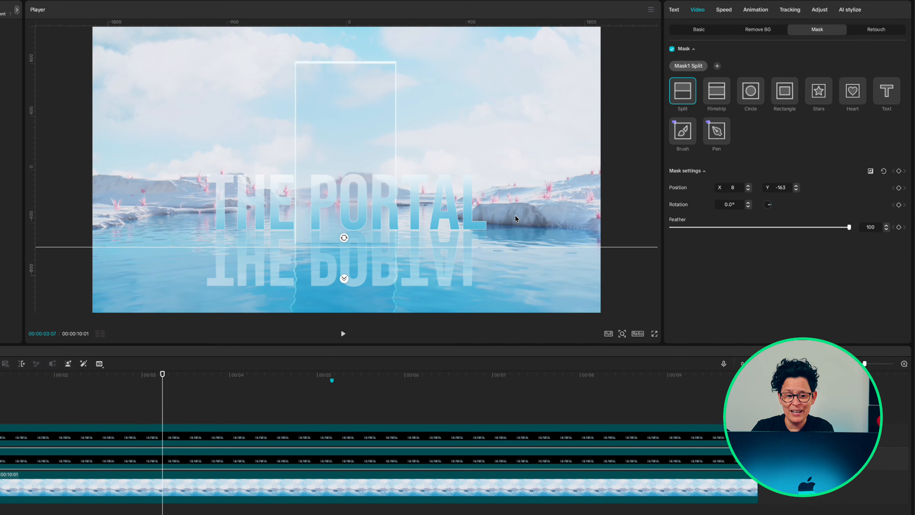
Combine the title and its reflection into one compound clip and apply the Zoom 1 combo animation to it
{"action": "left_click_drag", "start_coordinate": [128, 450], "coordinate": [136, 504]}
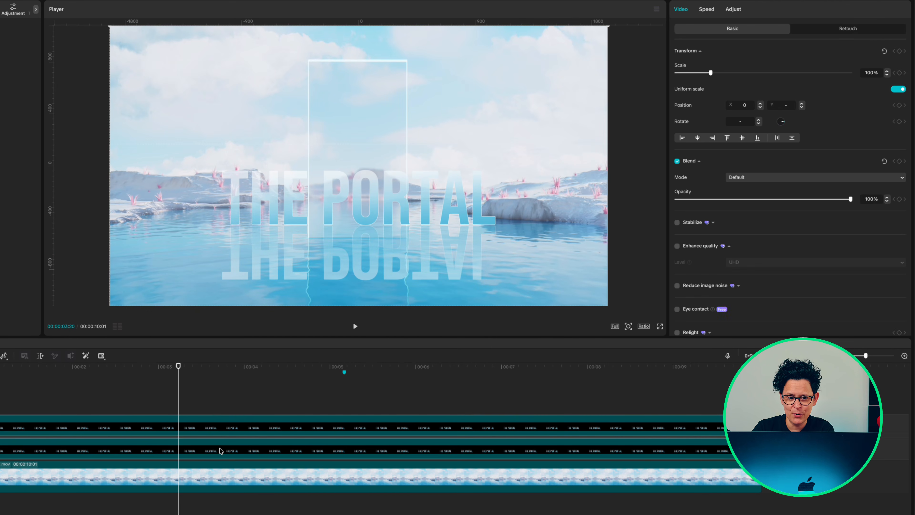
{"action": "key", "text": "alt+g"}
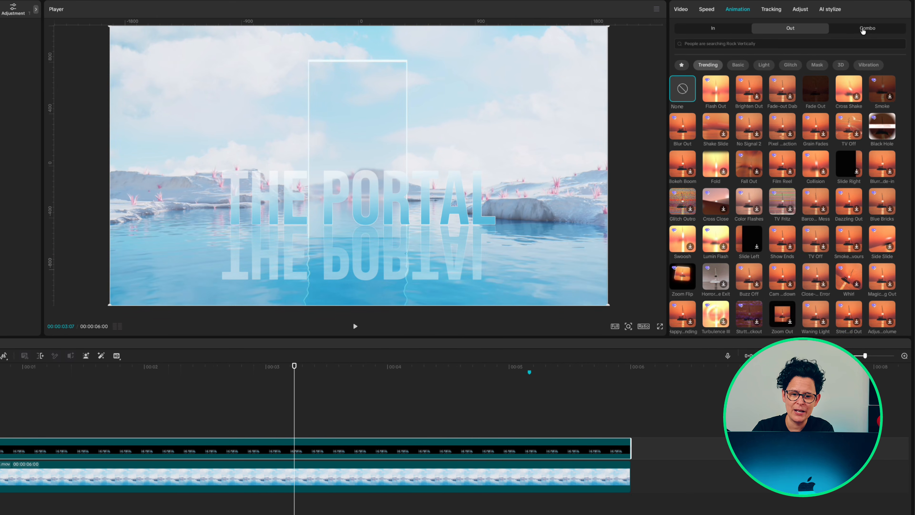
{"action": "left_click", "coordinate": [863, 29]}
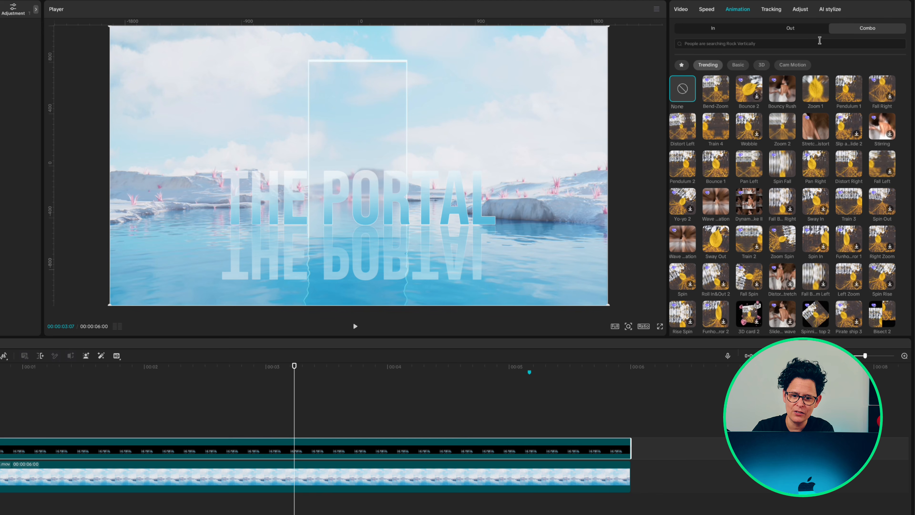
{"action": "left_click", "coordinate": [816, 90]}
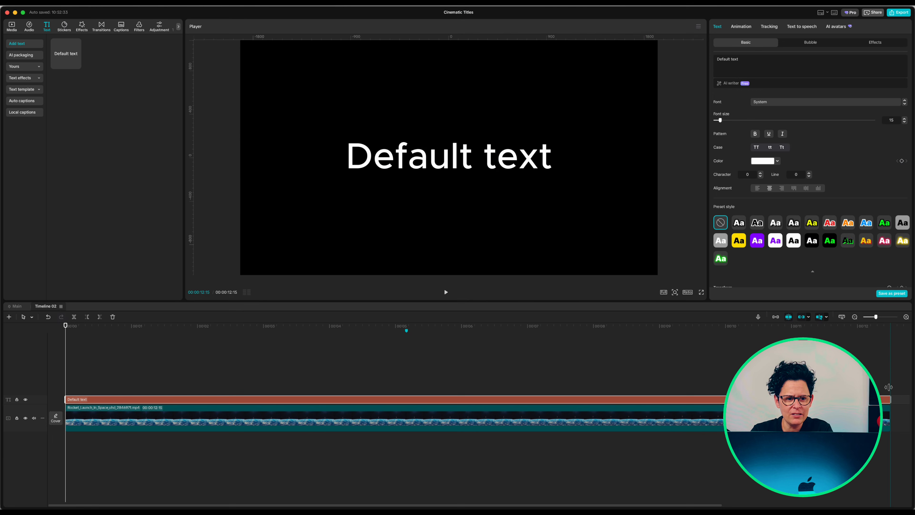
Set the title text to Rocket Launch 2026 in Inter SemiBold with a character spacing of -1
{"action": "type", "text": "Rocket Launch 202"}
{"action": "type", "text": "6"}
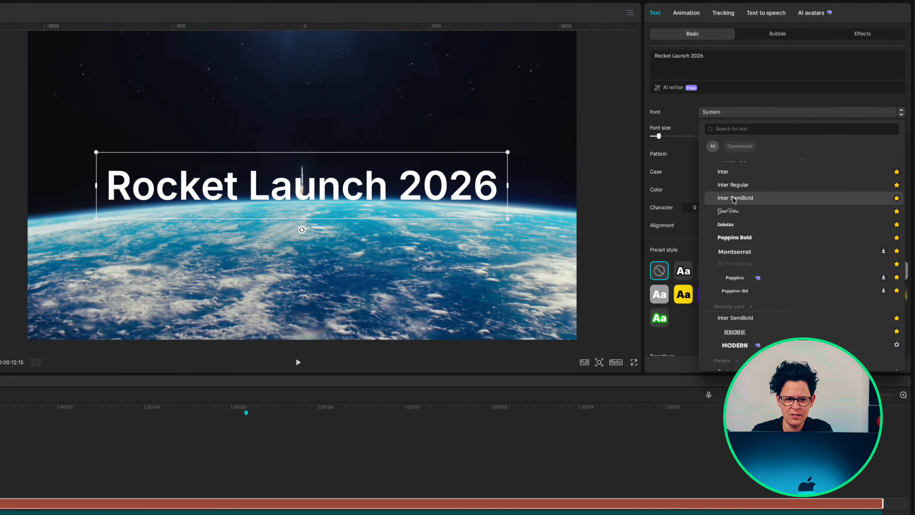
{"action": "left_click", "coordinate": [779, 158]}
{"action": "left_click", "coordinate": [706, 213]}
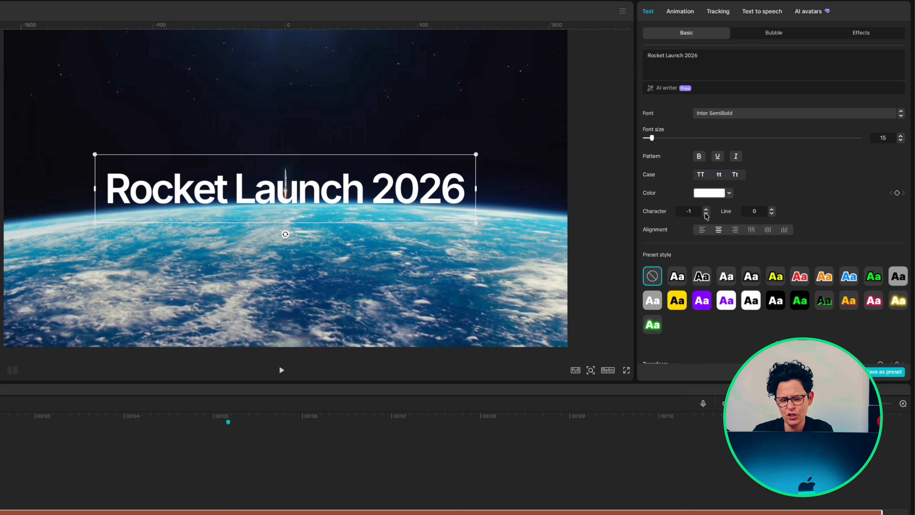
Color the title blue (27BAE7) by sampling the Earth in the footage with the eyedropper
{"action": "left_click", "coordinate": [710, 193]}
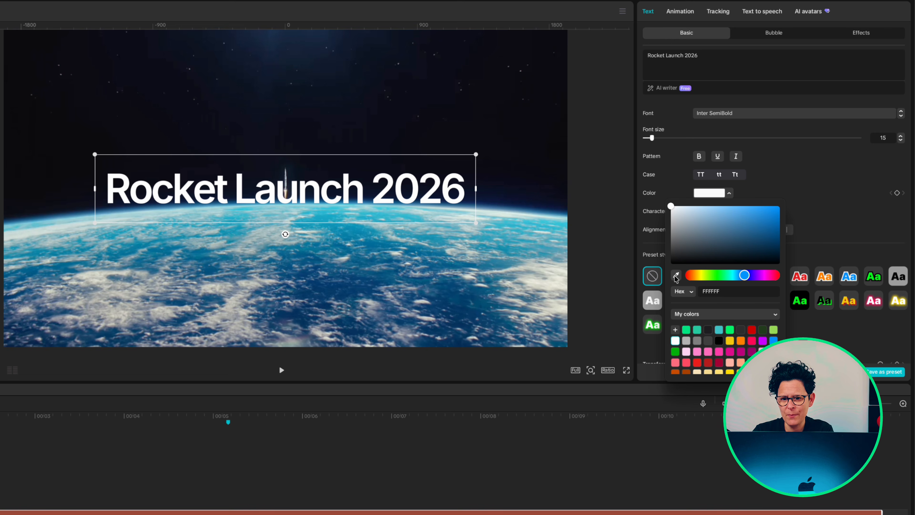
{"action": "left_click", "coordinate": [676, 276]}
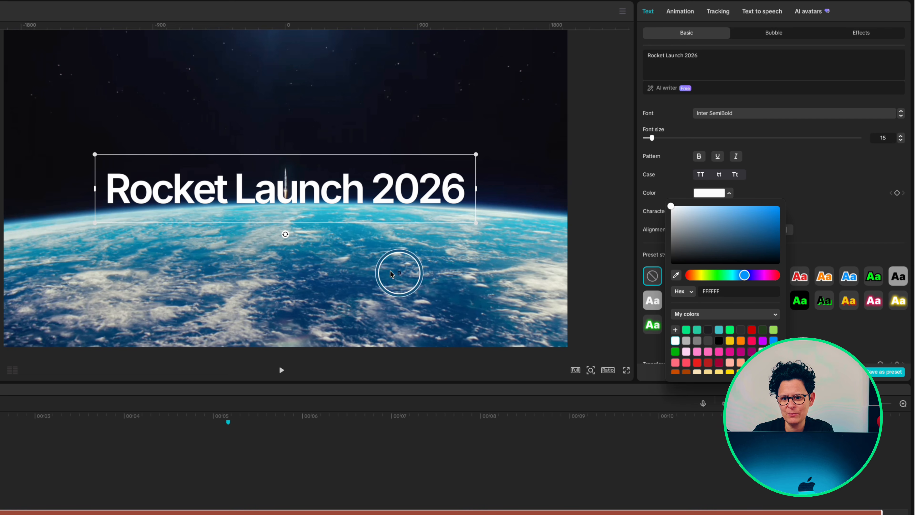
{"action": "left_click", "coordinate": [352, 234]}
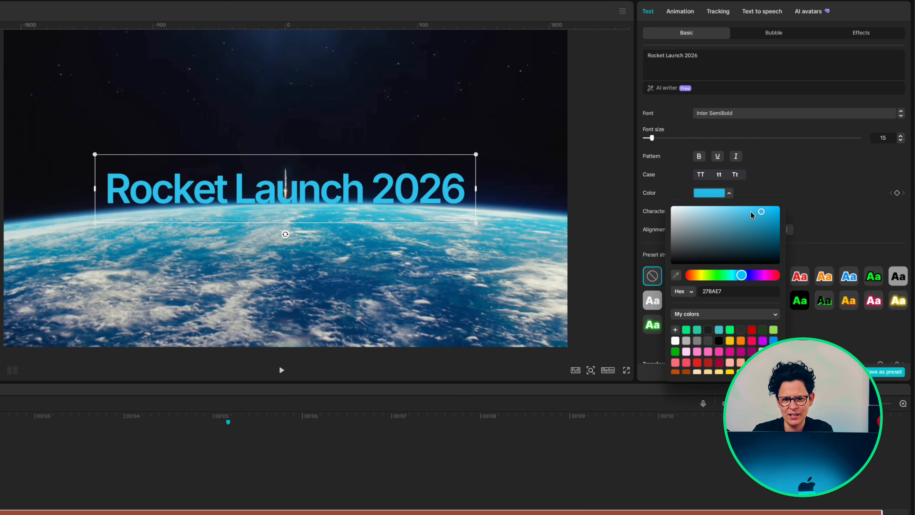
Add a white stroke to the title with a thickness of 3
{"action": "scroll", "coordinate": [649, 198], "scroll_direction": "down", "scroll_amount": 5}
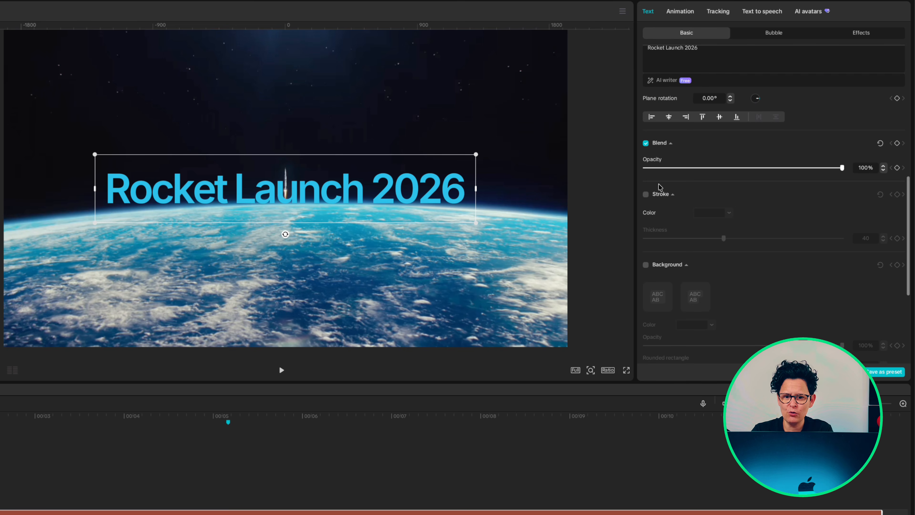
{"action": "left_click", "coordinate": [645, 195]}
{"action": "left_click", "coordinate": [704, 212]}
{"action": "left_click", "coordinate": [672, 227]}
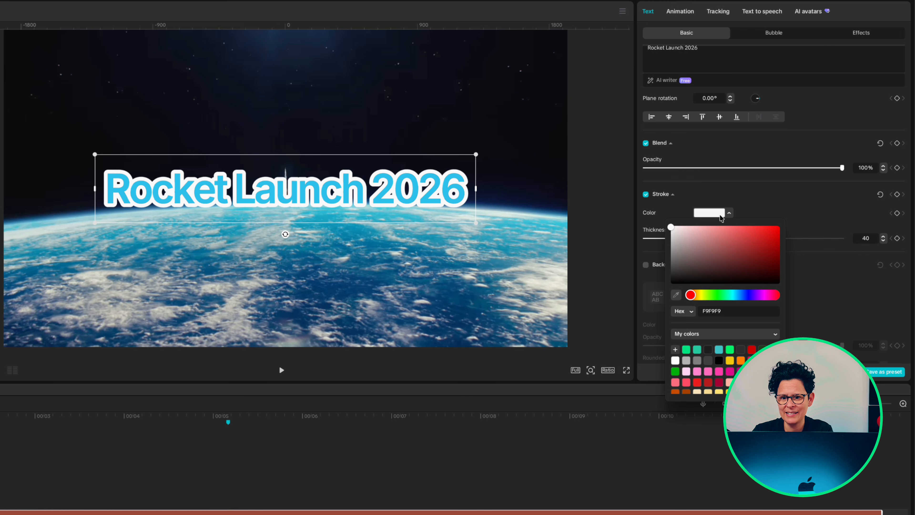
{"action": "left_click", "coordinate": [761, 203]}
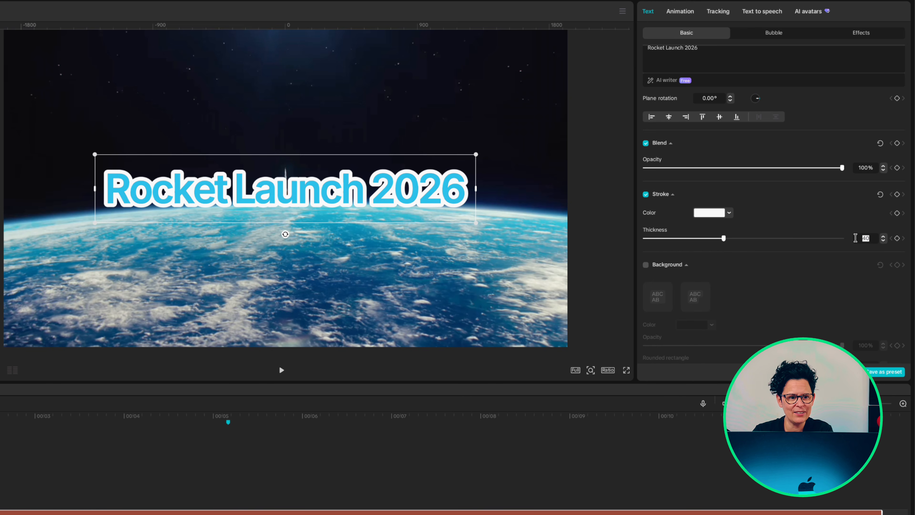
{"action": "type", "text": "3"}
Enlarge the title to span the frame above the horizon and curve it with a strength of 21°
{"action": "left_click_drag", "start_coordinate": [476, 154], "coordinate": [636, 109]}
{"action": "left_click_drag", "start_coordinate": [386, 190], "coordinate": [383, 175]}
{"action": "scroll", "coordinate": [789, 260], "scroll_direction": "down", "scroll_amount": 5}
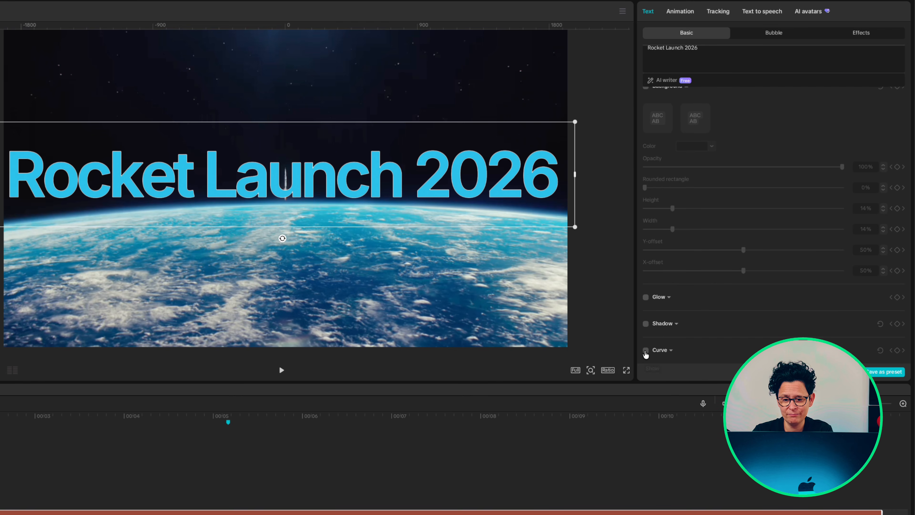
{"action": "left_click", "coordinate": [646, 351]}
{"action": "scroll", "coordinate": [697, 329], "scroll_direction": "down", "scroll_amount": 2}
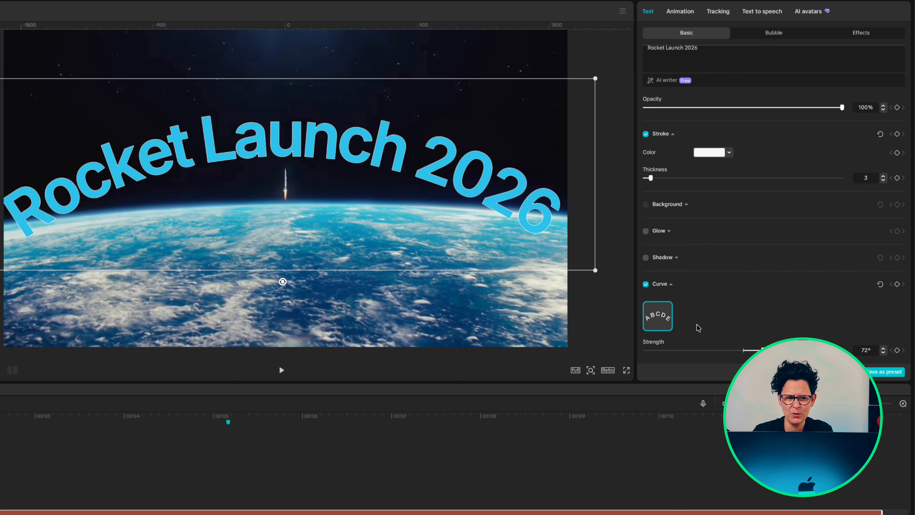
{"action": "left_click_drag", "start_coordinate": [761, 350], "coordinate": [747, 352]}
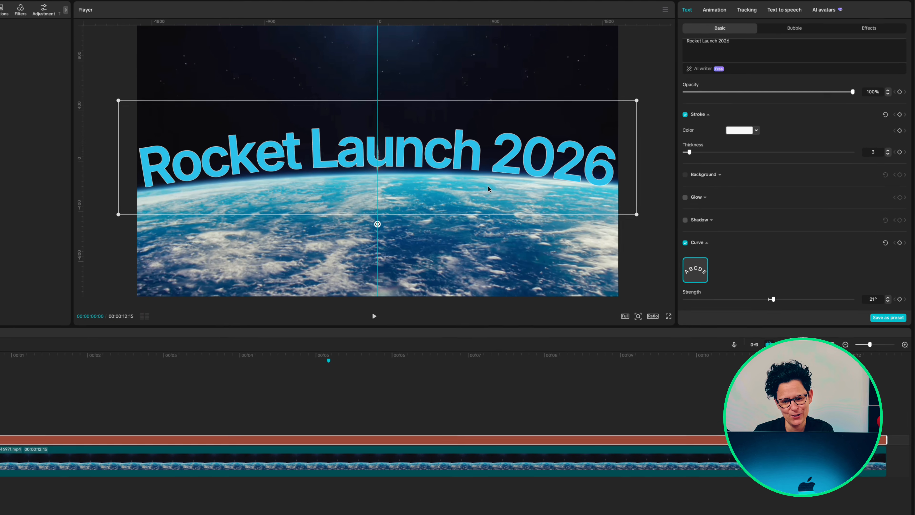
Turn the blue Rocket Launch 2026 text layer into a compound clip and place it above the white text layer
{"action": "left_click", "coordinate": [132, 424]}
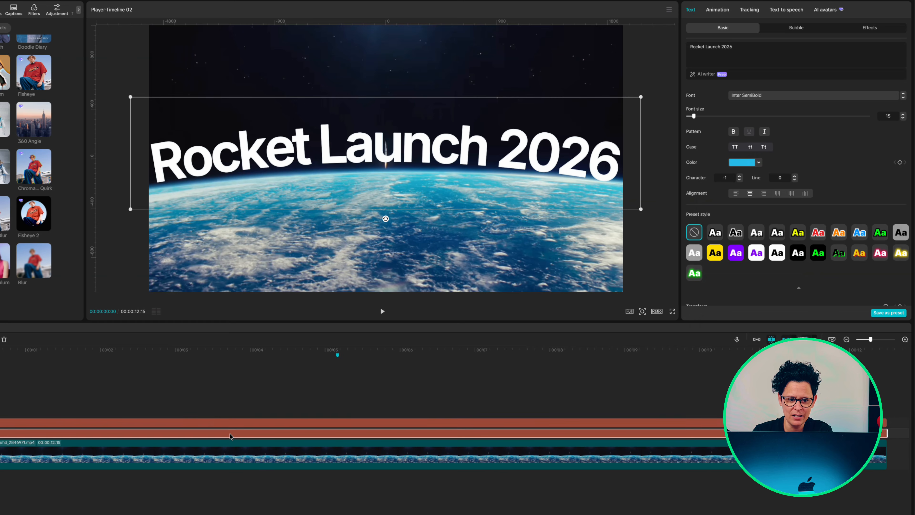
{"action": "right_click", "coordinate": [230, 436]}
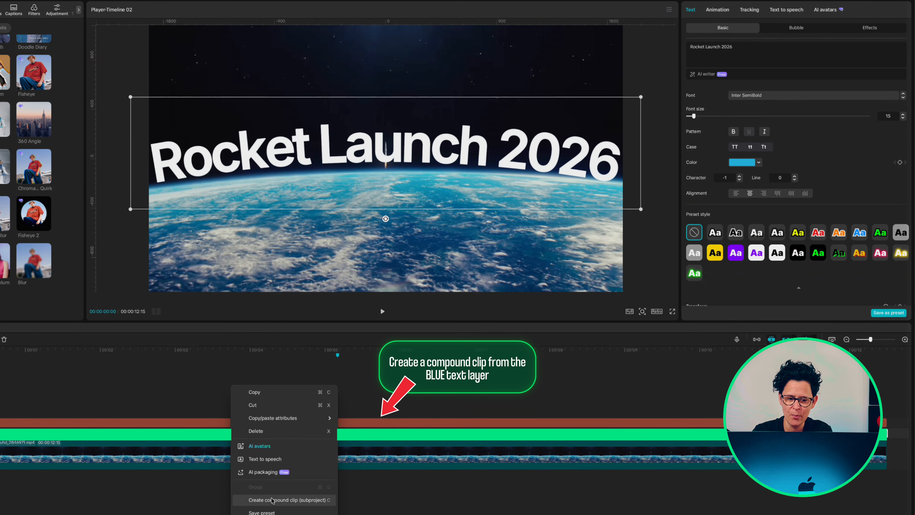
{"action": "left_click", "coordinate": [272, 504]}
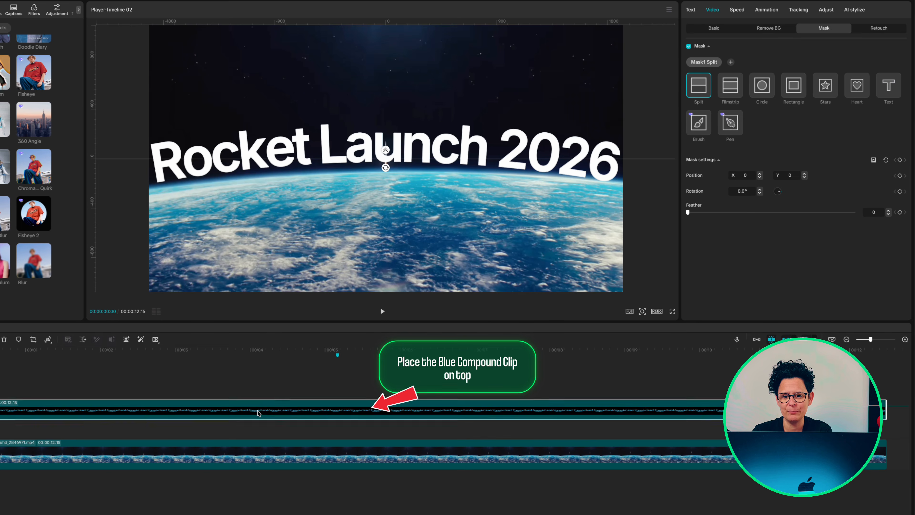
Set the blue compound clip's Split mask to X 0, Y 13 with a feather of 35 for a blue-to-white gradient
{"action": "left_click_drag", "start_coordinate": [389, 157], "coordinate": [386, 139]}
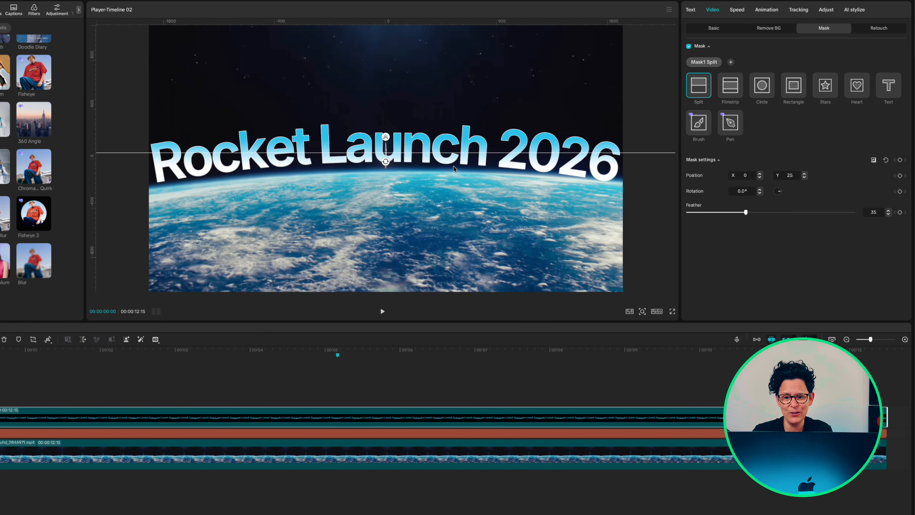
{"action": "left_click_drag", "start_coordinate": [389, 151], "coordinate": [388, 155]}
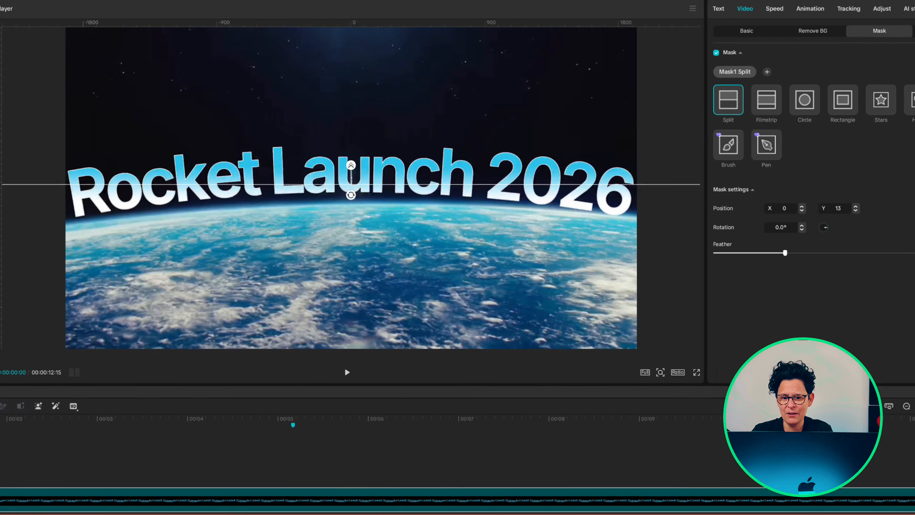
Combine the blue title compound clip and the Rocket Launch 2026 text layer into one compound clip
{"action": "left_click_drag", "start_coordinate": [2, 360], "coordinate": [181, 455]}
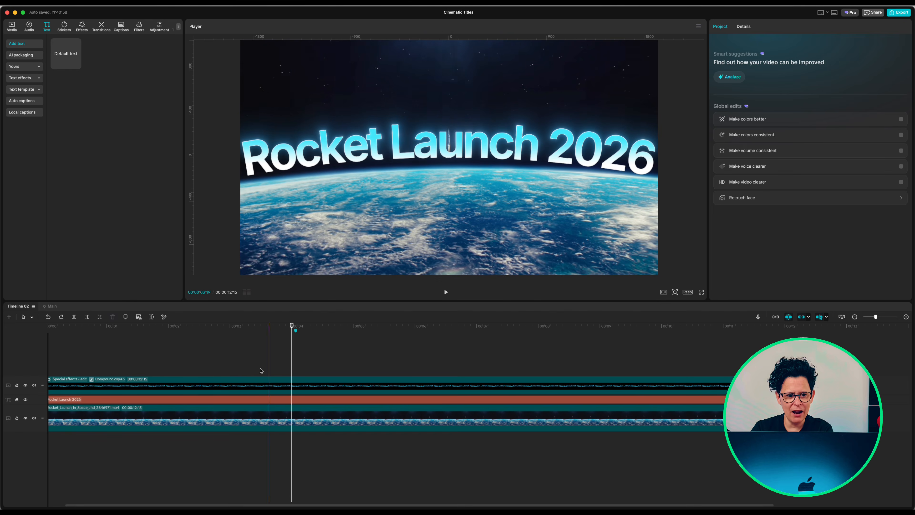
{"action": "left_click", "coordinate": [251, 401]}
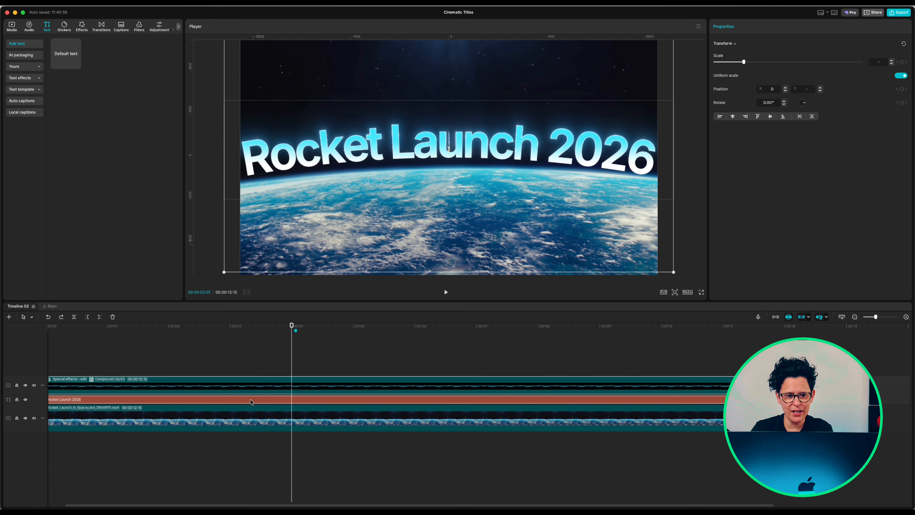
{"action": "right_click", "coordinate": [251, 400]}
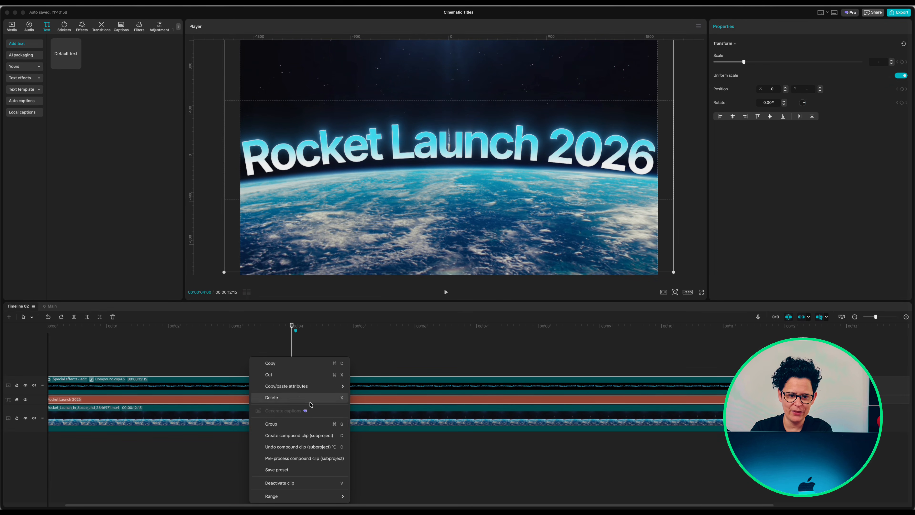
{"action": "left_click", "coordinate": [275, 435]}
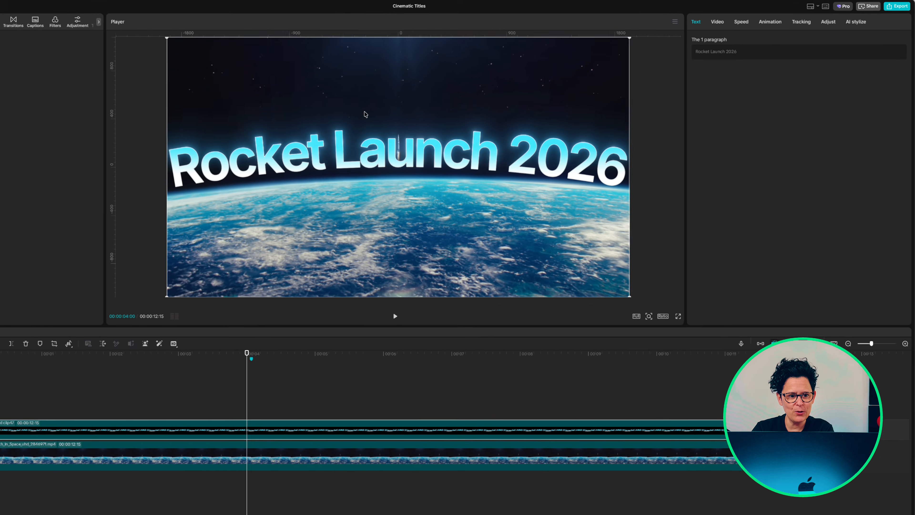
Apply the Slide Up in-animation to the combined title with a duration of 3.0 s and preview it
{"action": "left_click", "coordinate": [784, 26]}
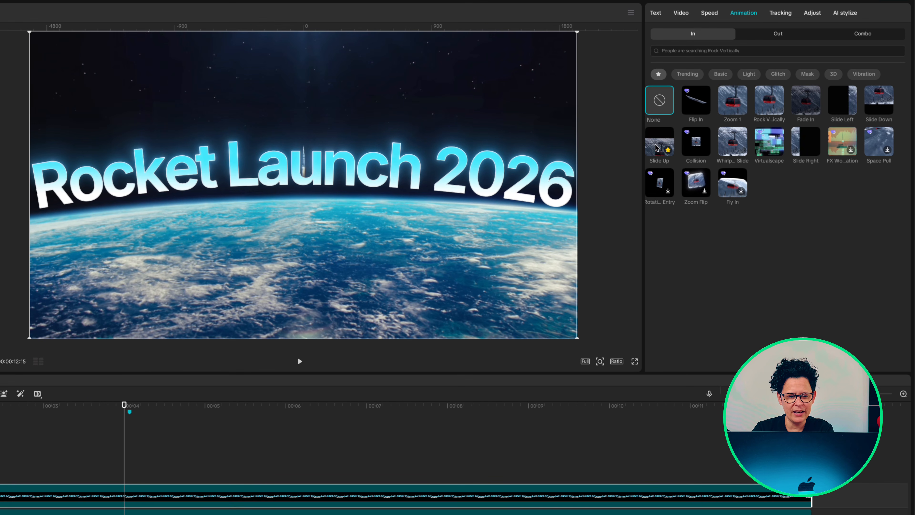
{"action": "left_click", "coordinate": [656, 147]}
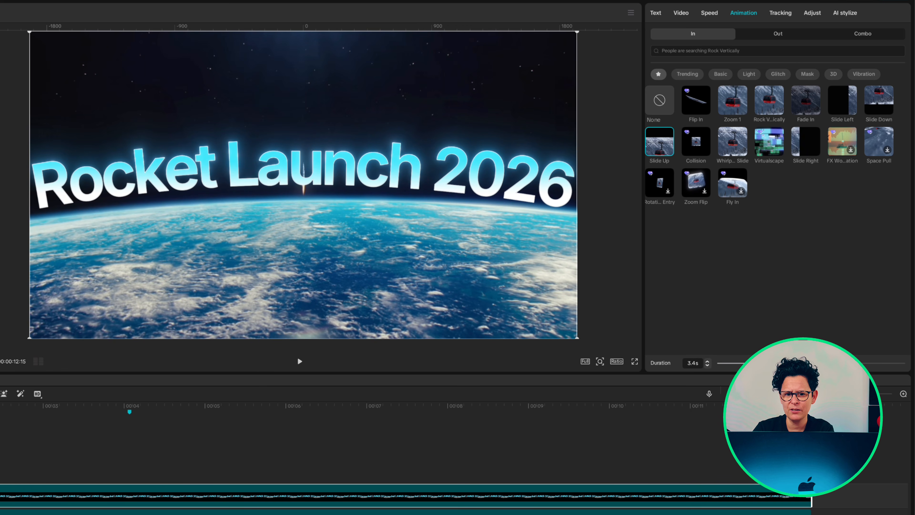
{"action": "key", "text": "space"}
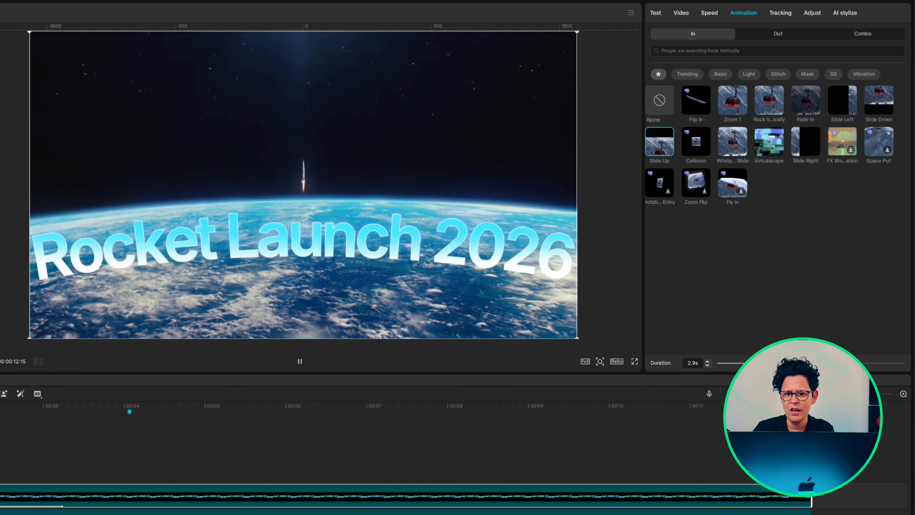
{"action": "left_click_drag", "start_coordinate": [760, 363], "coordinate": [762, 363]}
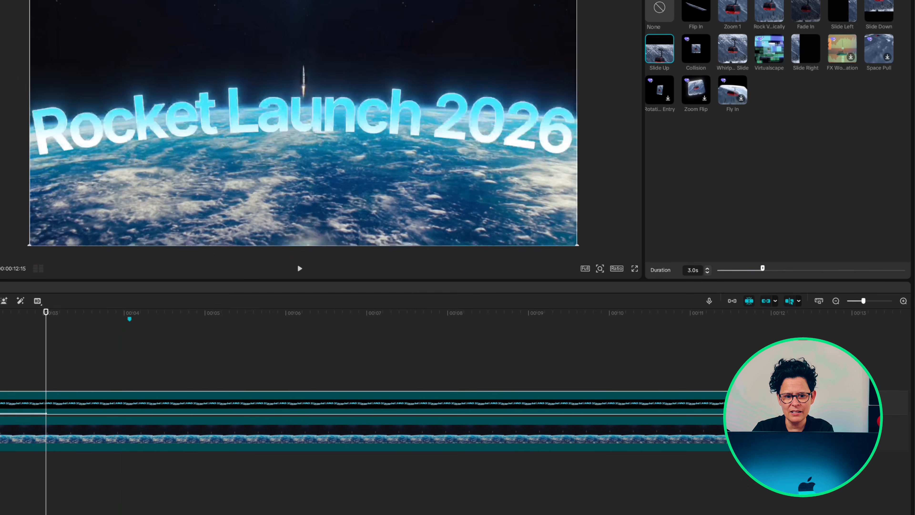
Nest the animated title in a new compound clip and add a Pen mask to it
{"action": "right_click", "coordinate": [96, 409]}
{"action": "left_click", "coordinate": [134, 411]}
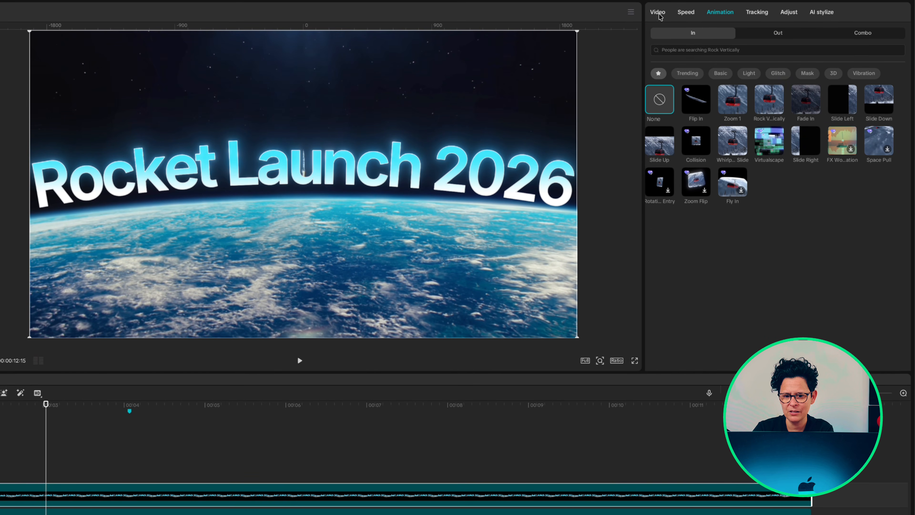
{"action": "left_click", "coordinate": [657, 11]}
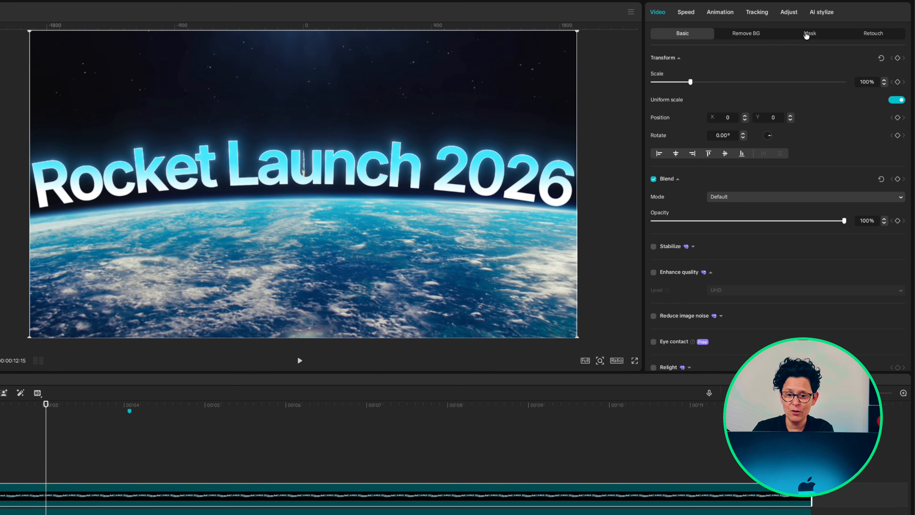
{"action": "left_click", "coordinate": [807, 34]}
{"action": "left_click", "coordinate": [675, 72]}
{"action": "left_click", "coordinate": [701, 142]}
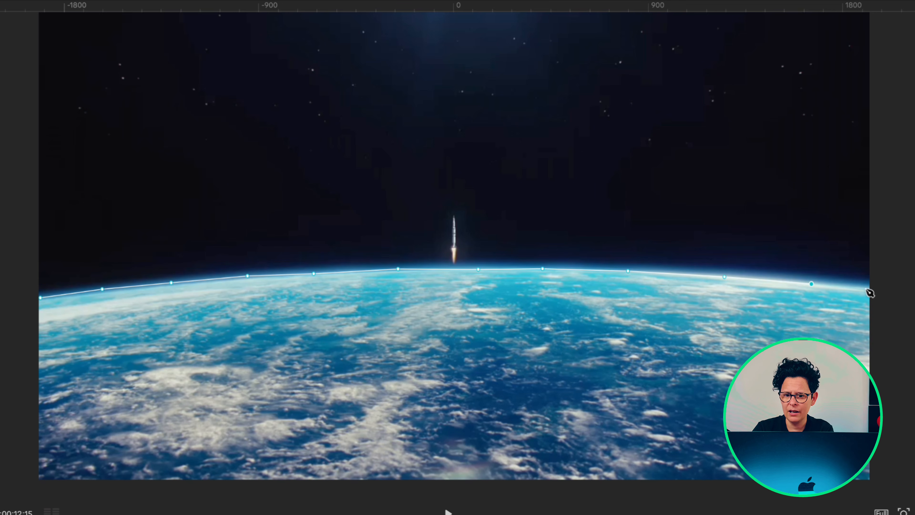
Close the pen mask from the Earth's horizon around the title area, curve a horizon point to follow the edge, and preview
{"action": "left_click", "coordinate": [42, 147]}
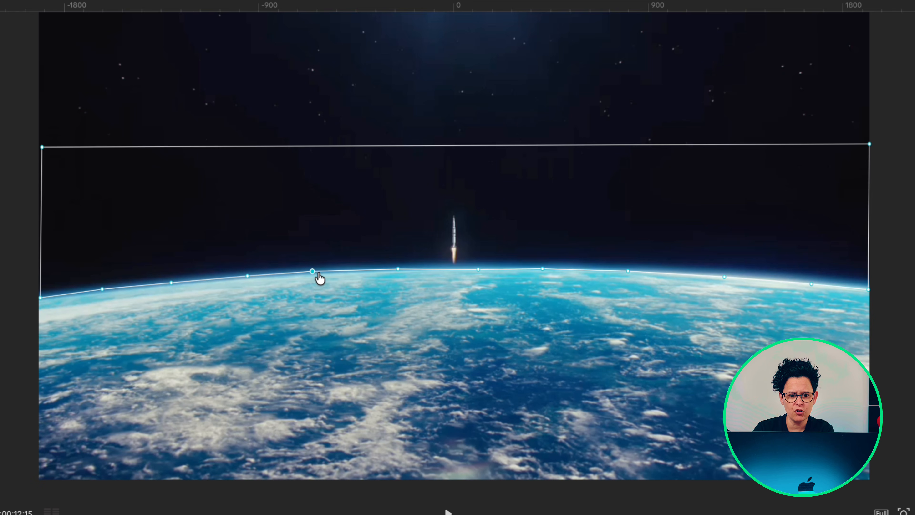
{"action": "left_click_drag", "start_coordinate": [322, 278], "coordinate": [340, 266]}
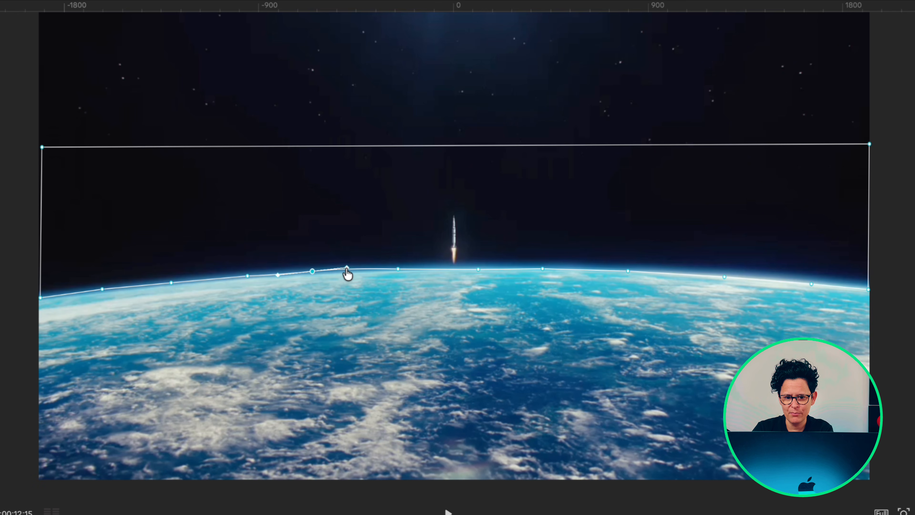
{"action": "left_click", "coordinate": [447, 511]}
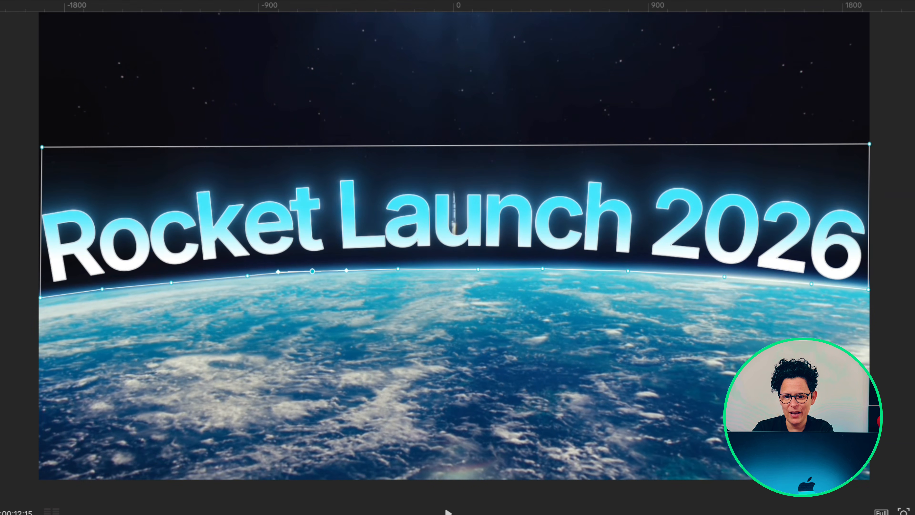